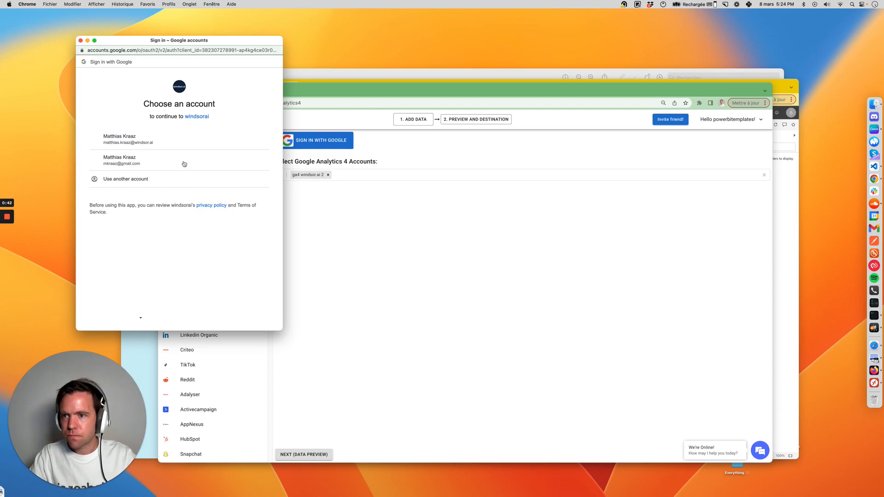
Sign in with the second listed Google account and grant windsorai the additional access it requests
{"action": "left_click", "coordinate": [184, 163]}
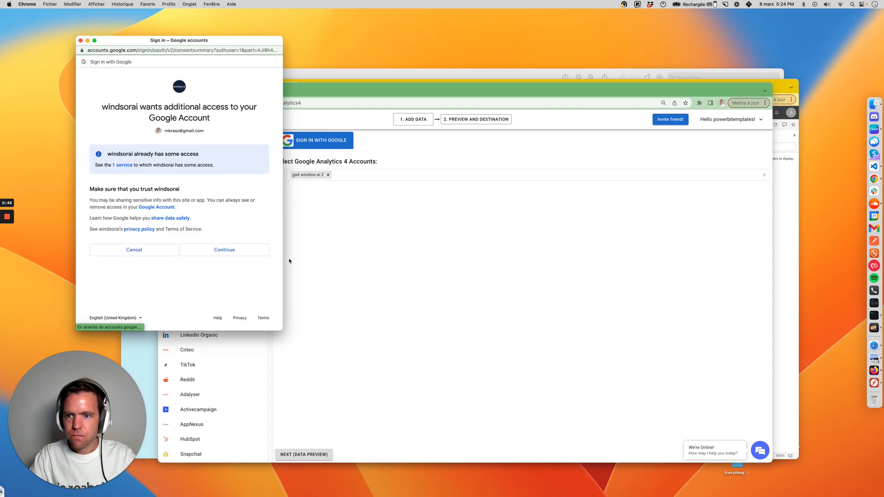
{"action": "left_click", "coordinate": [235, 252]}
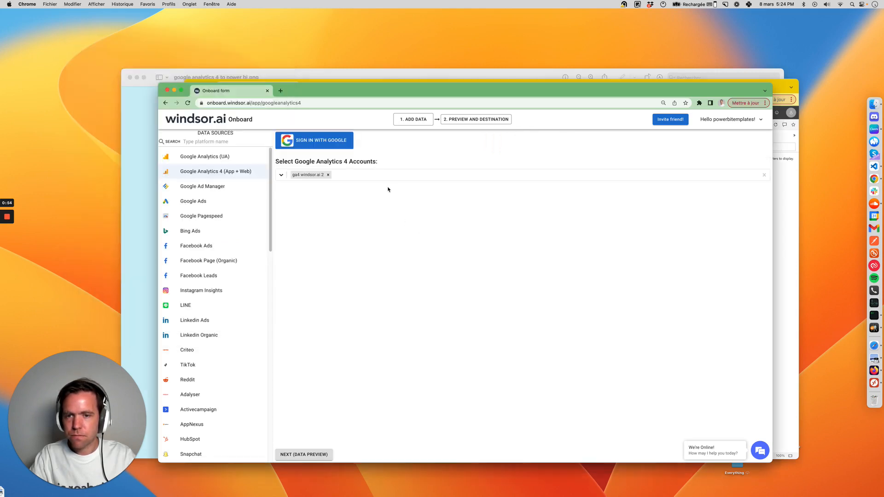
{"action": "left_click", "coordinate": [334, 218]}
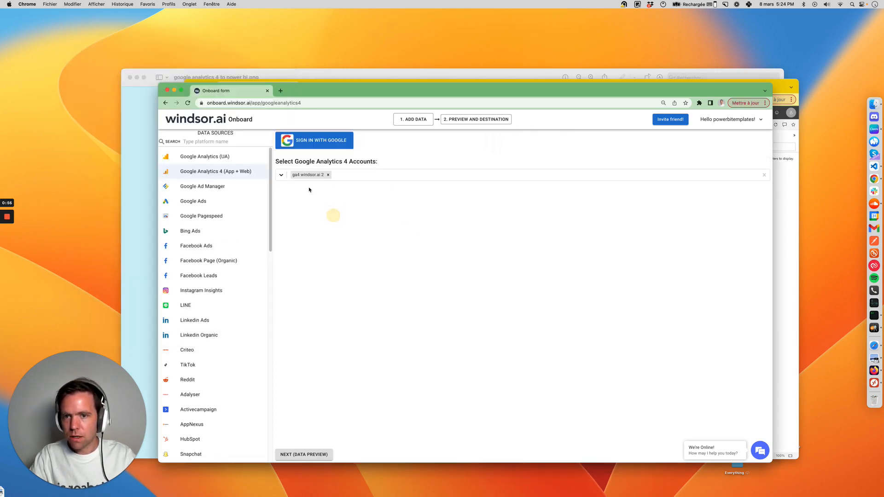
{"action": "left_click", "coordinate": [358, 227]}
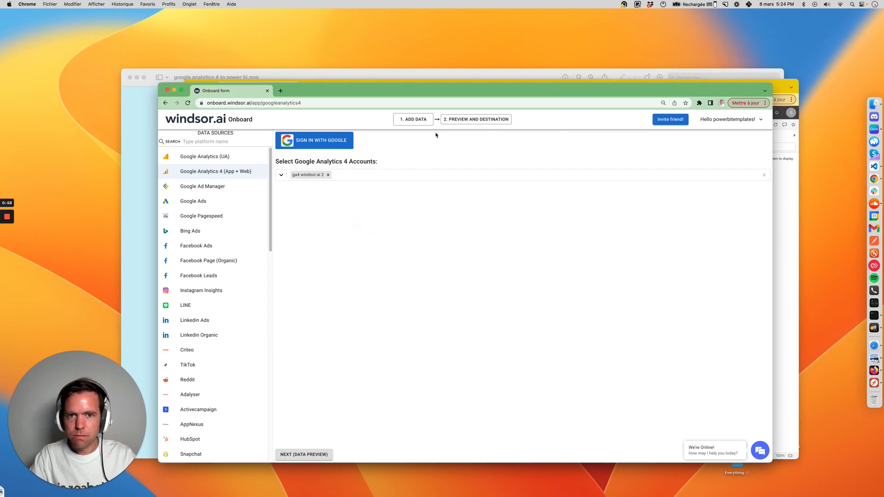
Go to the preview and destination stage and set the data source to googleanalytics4
{"action": "left_click", "coordinate": [479, 122]}
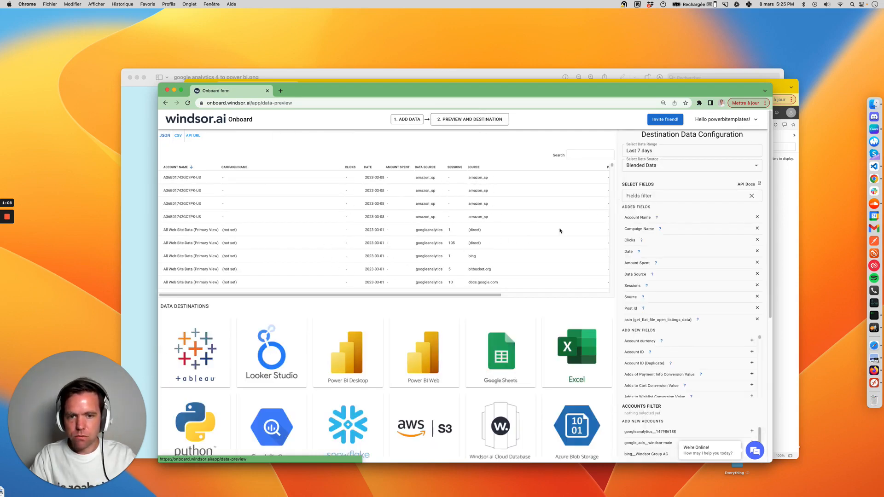
{"action": "left_click", "coordinate": [689, 166]}
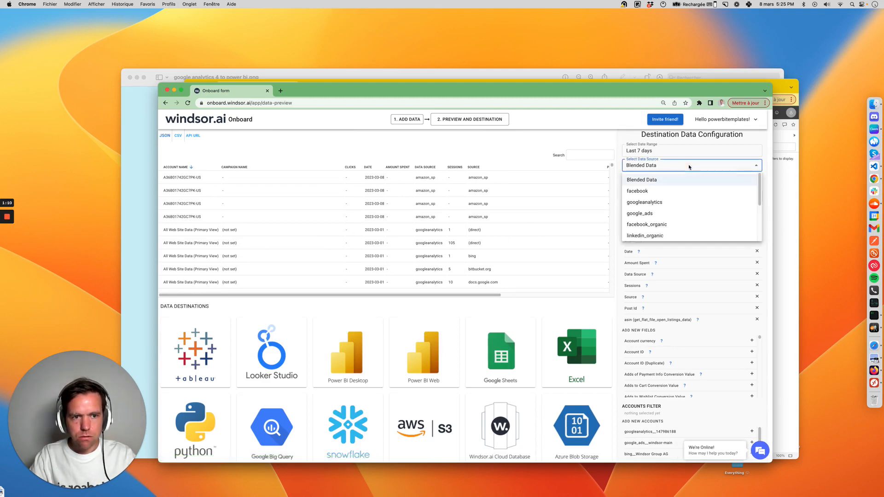
{"action": "scroll", "coordinate": [692, 230], "scroll_direction": "down", "scroll_amount": 2}
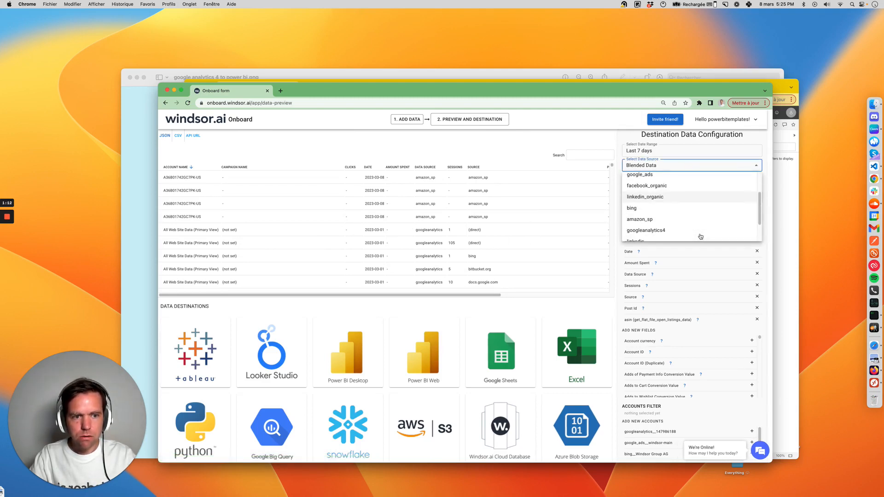
{"action": "left_click", "coordinate": [674, 231]}
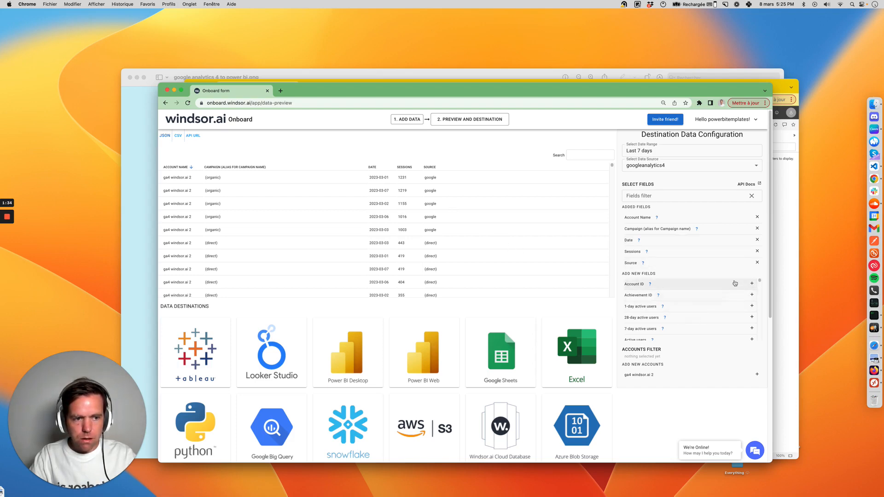
Add the custom_client_id field to the Google Analytics 4 data and check its values in the preview table
{"action": "left_click_drag", "start_coordinate": [759, 280], "coordinate": [759, 358]}
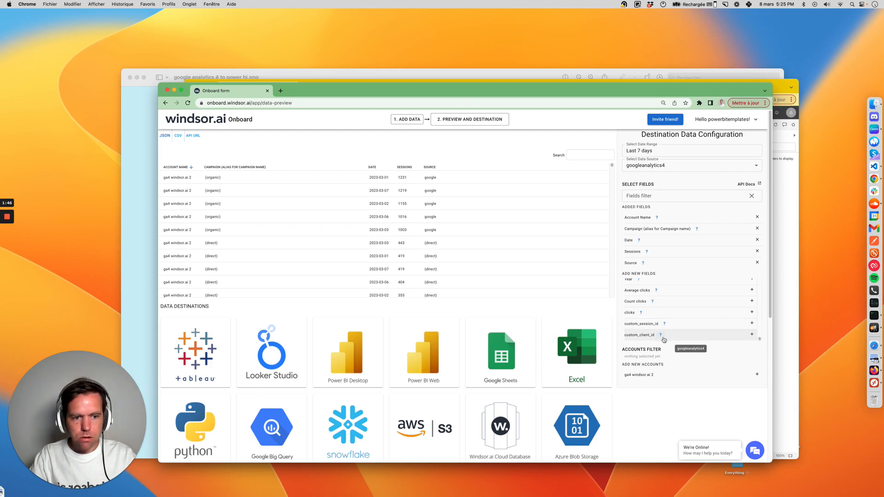
{"action": "left_click", "coordinate": [751, 335]}
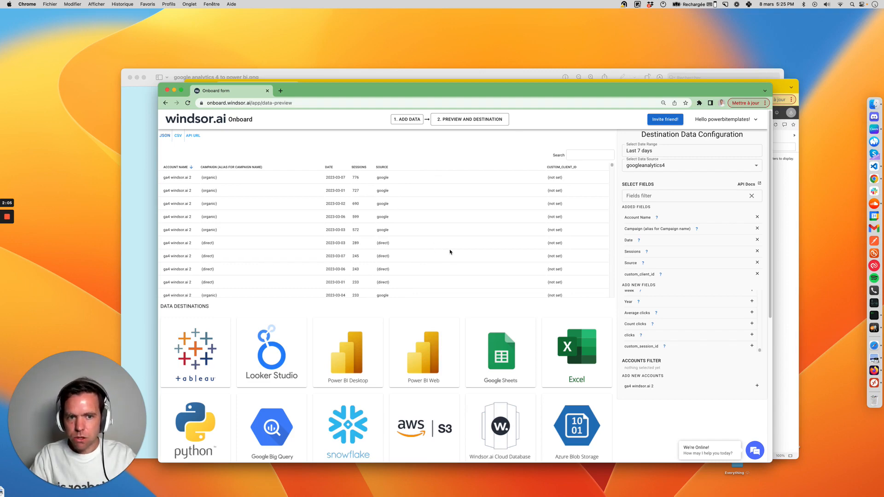
{"action": "scroll", "coordinate": [451, 254], "scroll_direction": "down", "scroll_amount": 10}
{"action": "scroll", "coordinate": [451, 254], "scroll_direction": "down", "scroll_amount": 3}
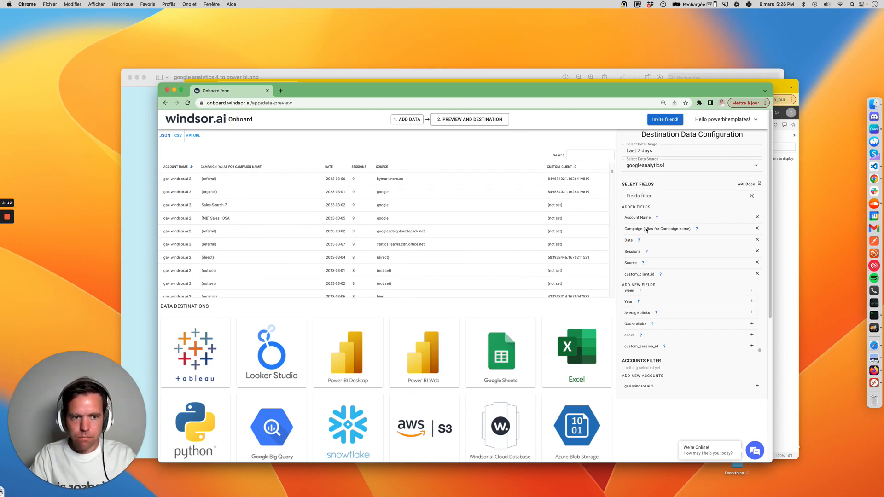
Look up the Account Name field's description and the fields list in the Google Analytics 4 Field Reference, and return to the onboarding form
{"action": "mouse_move", "coordinate": [657, 219]}
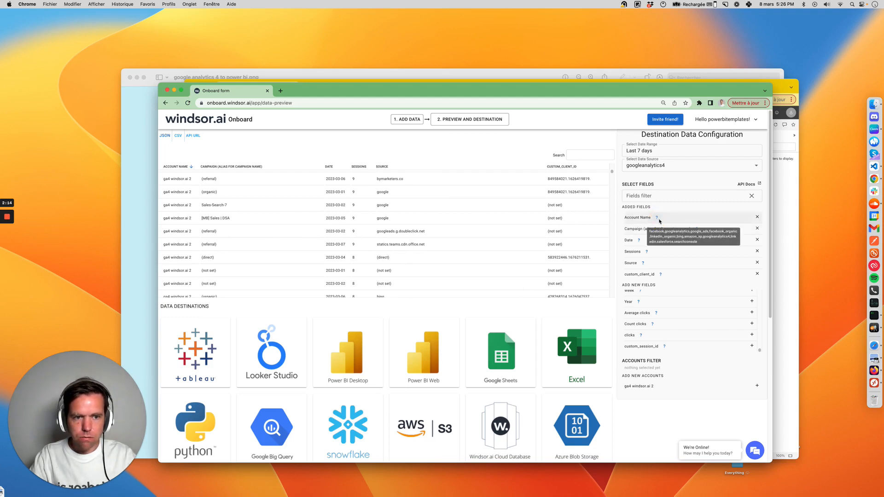
{"action": "left_click", "coordinate": [658, 219]}
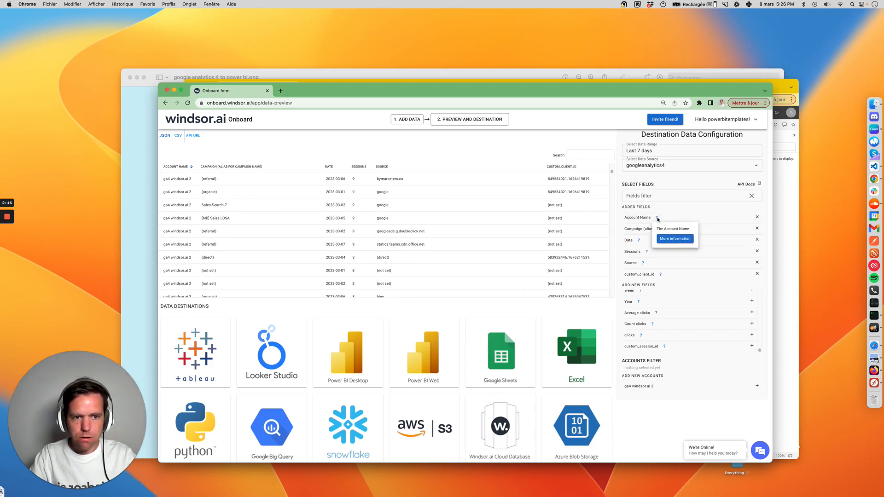
{"action": "left_click", "coordinate": [667, 238]}
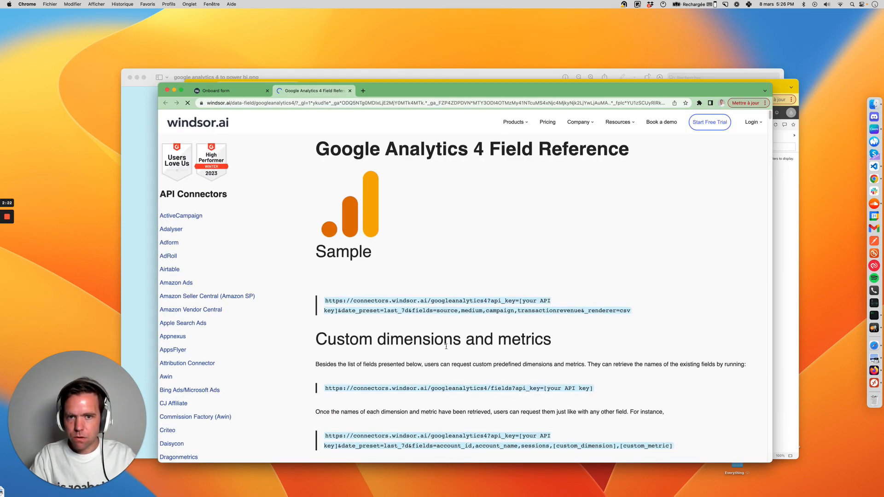
{"action": "scroll", "coordinate": [449, 333], "scroll_direction": "down", "scroll_amount": 10}
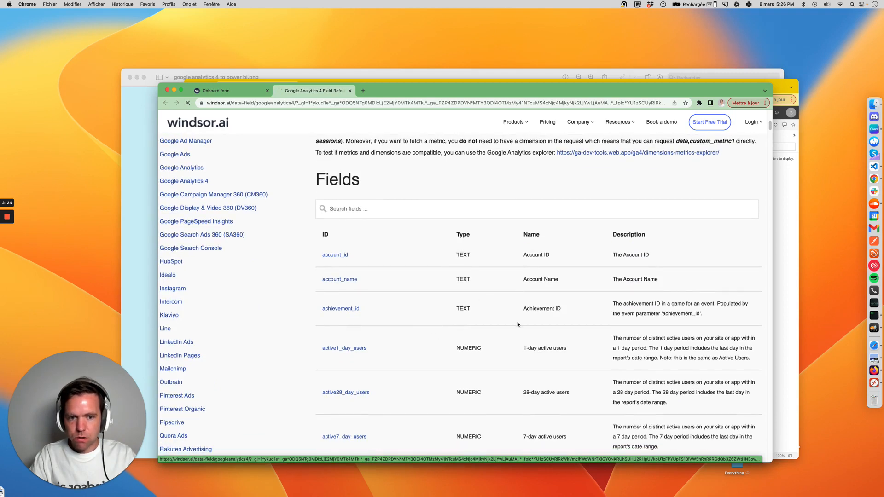
{"action": "left_click", "coordinate": [229, 91]}
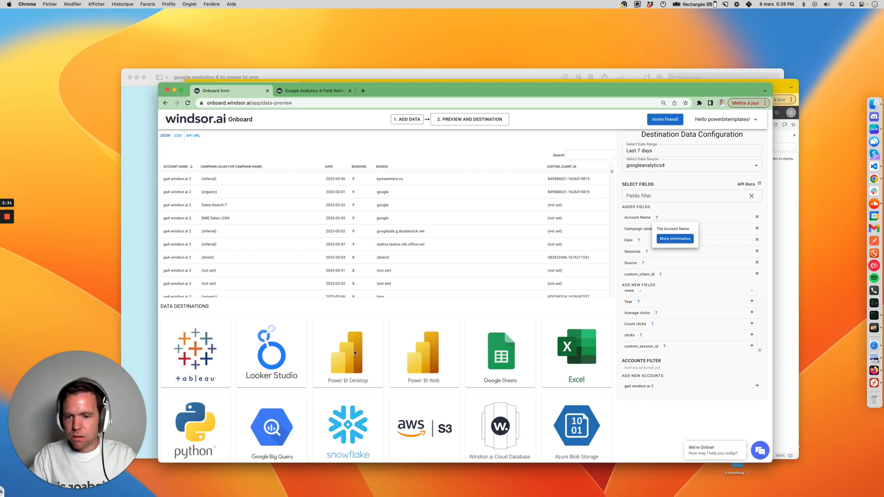
Choose Power BI Desktop as the data destination and copy its data feed URL
{"action": "left_click", "coordinate": [351, 312]}
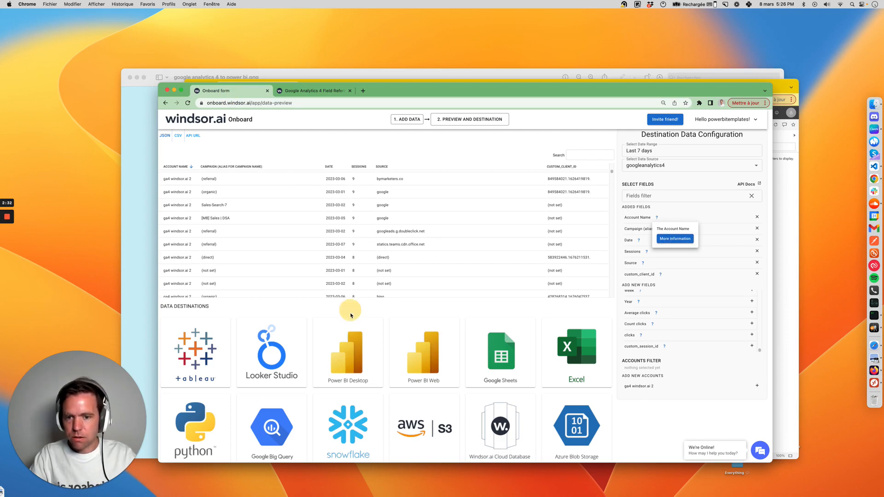
{"action": "left_click", "coordinate": [352, 358]}
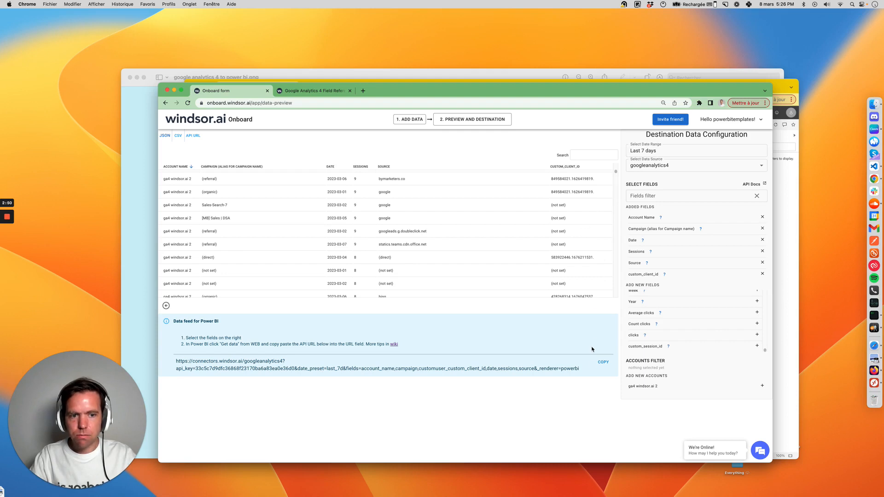
{"action": "left_click", "coordinate": [603, 363]}
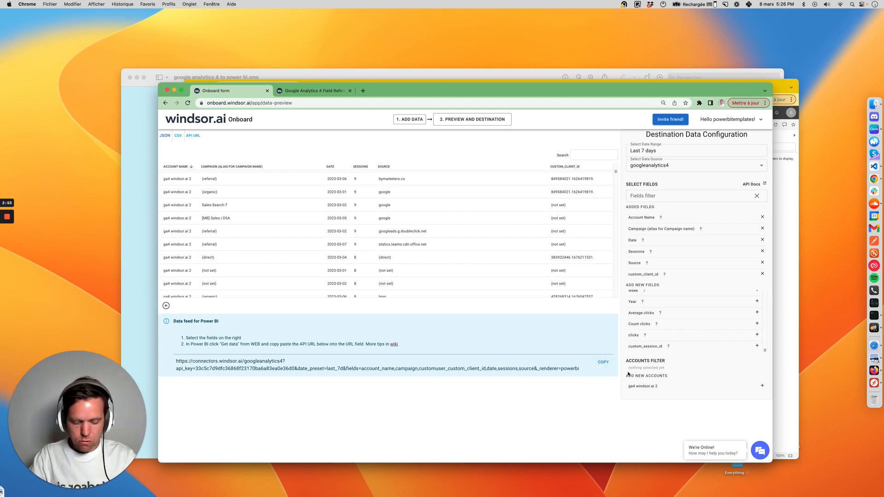
Switch to Power BI Desktop and get data from the web using the copied connector URL containing the API key
{"action": "key", "text": "ctrl+Right"}
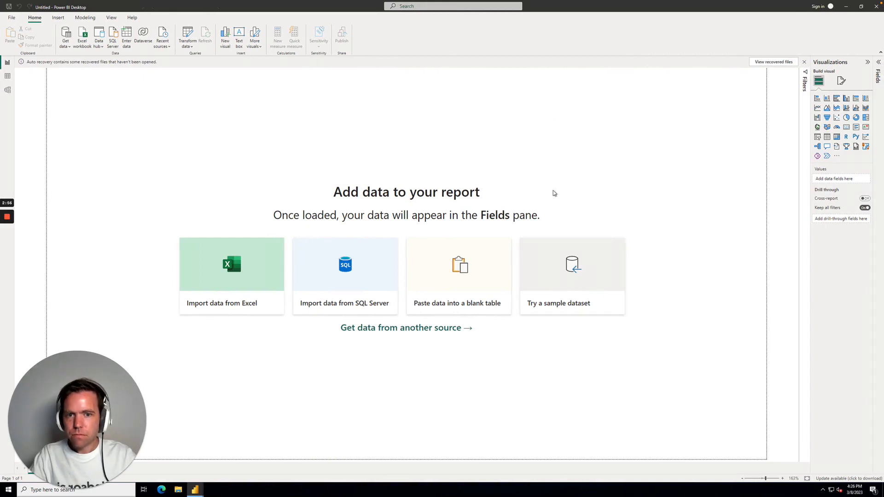
{"action": "left_click", "coordinate": [547, 166]}
{"action": "left_click", "coordinate": [66, 43]}
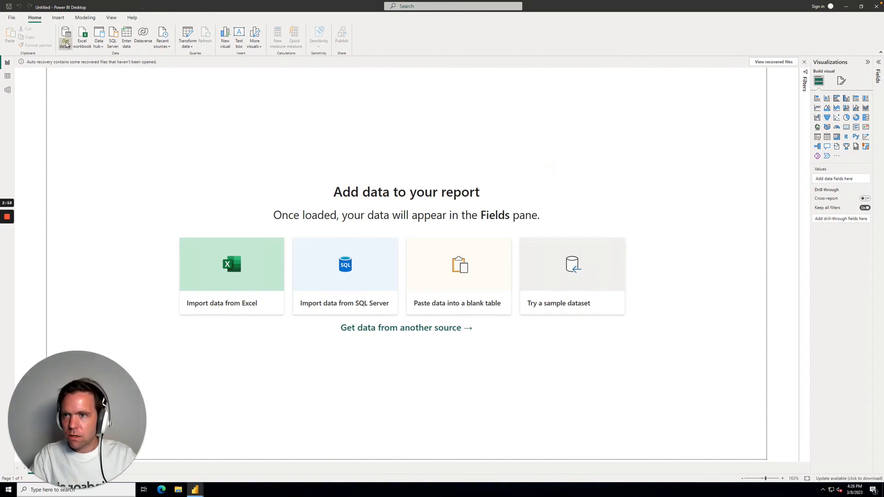
{"action": "left_click", "coordinate": [98, 146]}
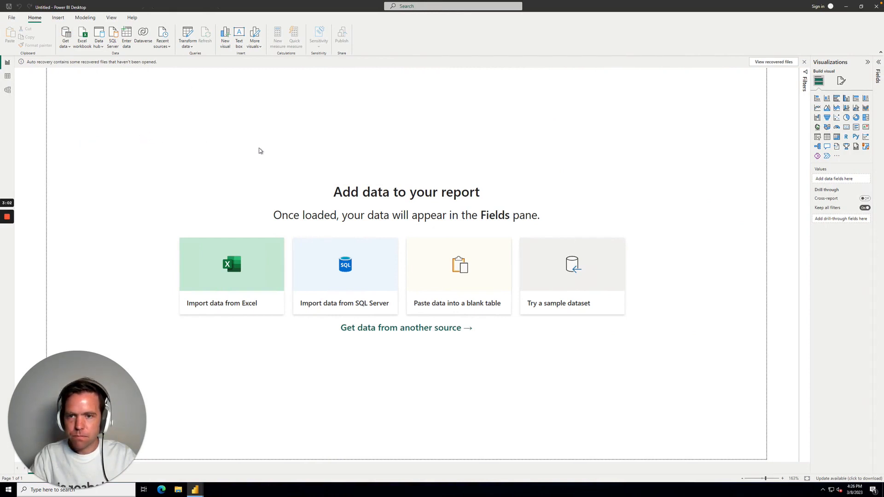
{"action": "key", "text": "ctrl+v"}
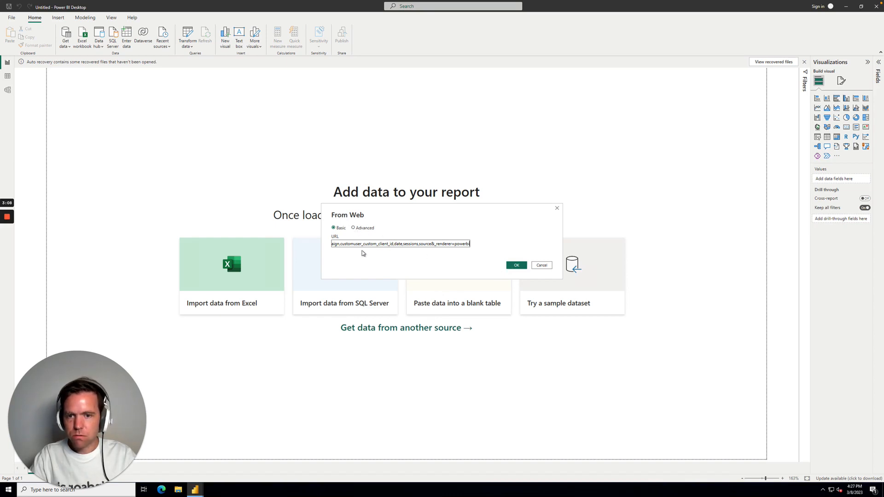
{"action": "left_click", "coordinate": [511, 267]}
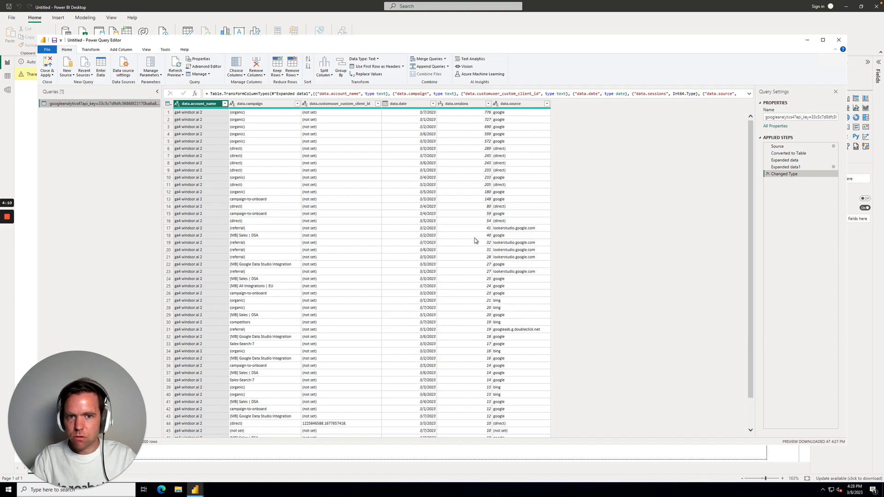
Switch back to the windsor.ai onboarding form, filter the fields by "medium" and add the Medium field
{"action": "key", "text": "ctrl+Left"}
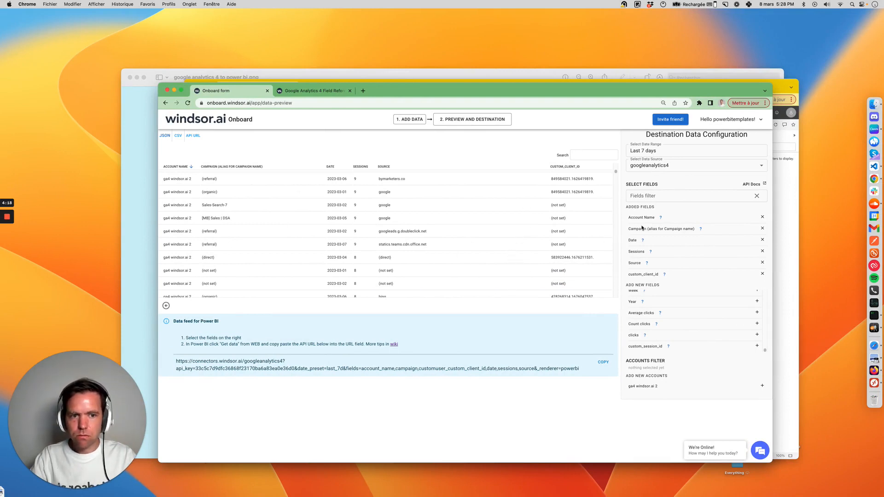
{"action": "left_click", "coordinate": [670, 196]}
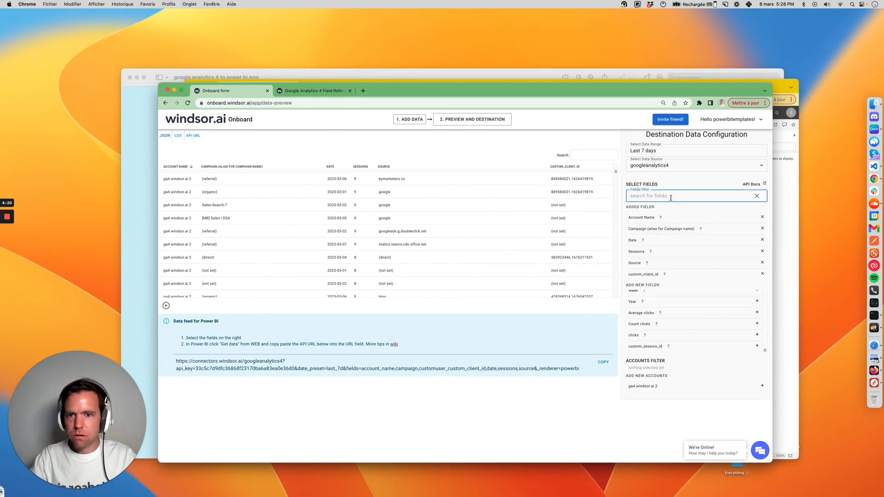
{"action": "type", "text": "me"}
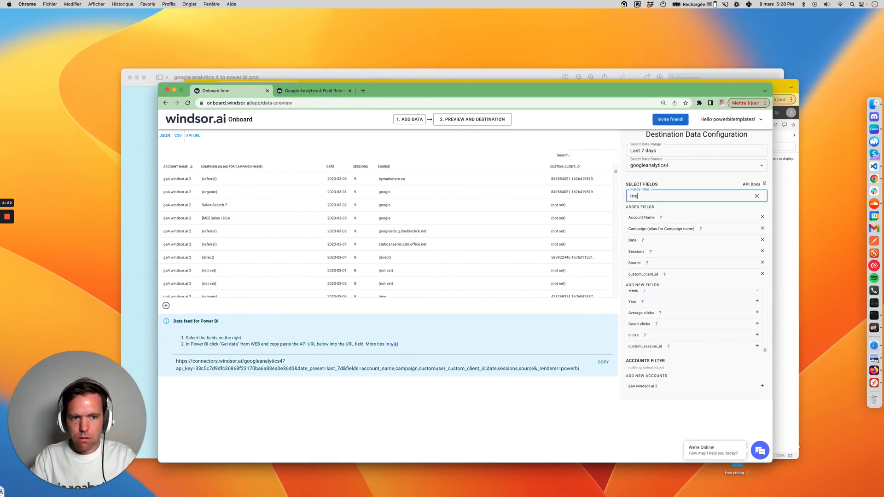
{"action": "type", "text": "dium"}
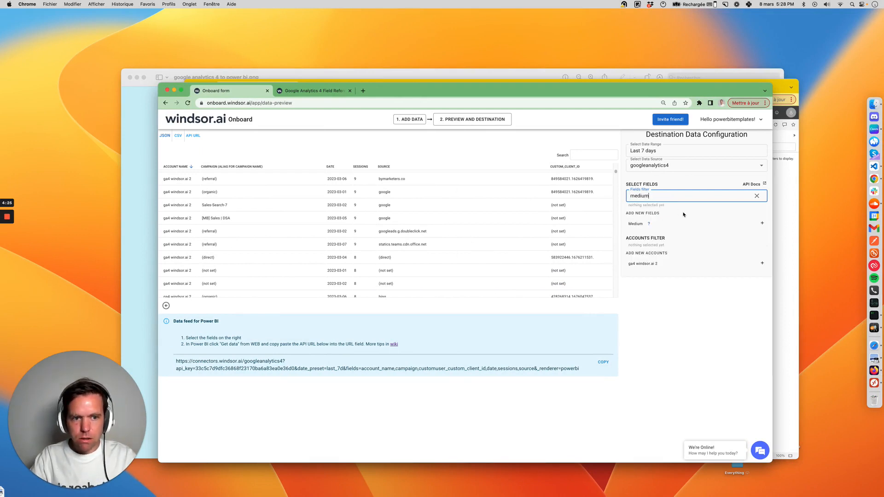
{"action": "left_click", "coordinate": [762, 224]}
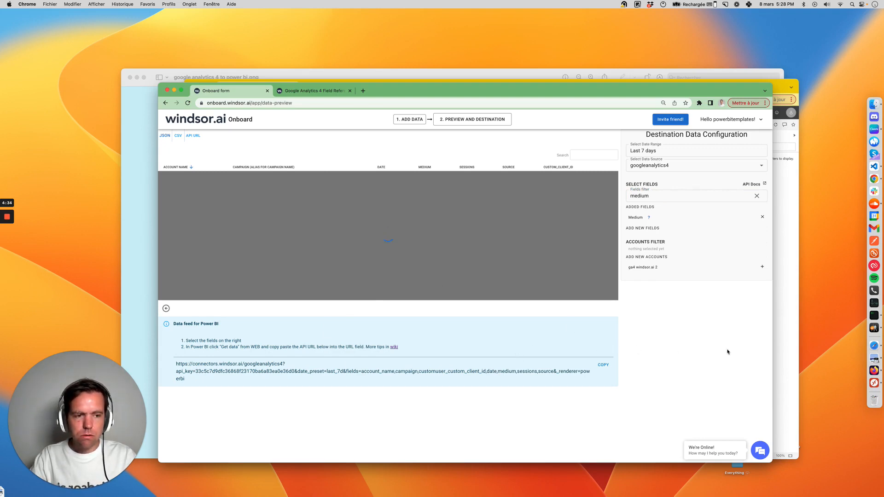
View the Google Analytics 4 Overview Report in the Power BI web window, and inspect the date_preset parameter in windsor.ai's data feed URL
{"action": "left_click", "coordinate": [777, 349]}
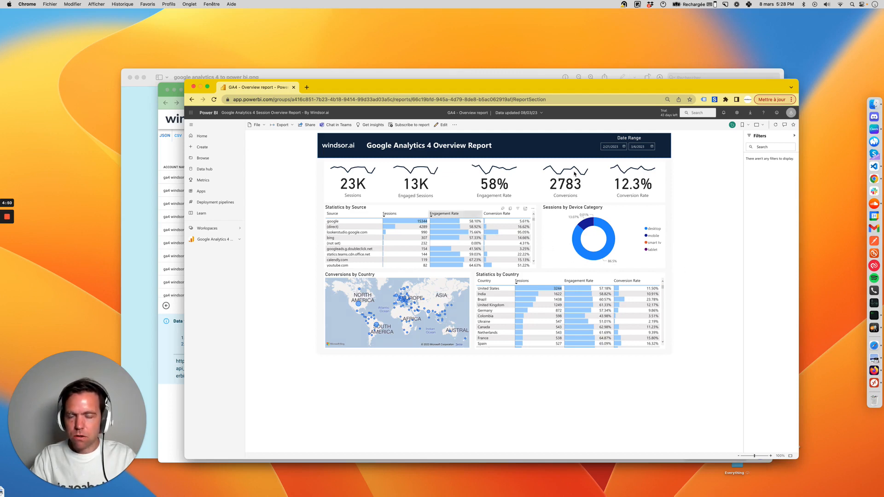
{"action": "left_click", "coordinate": [174, 150]}
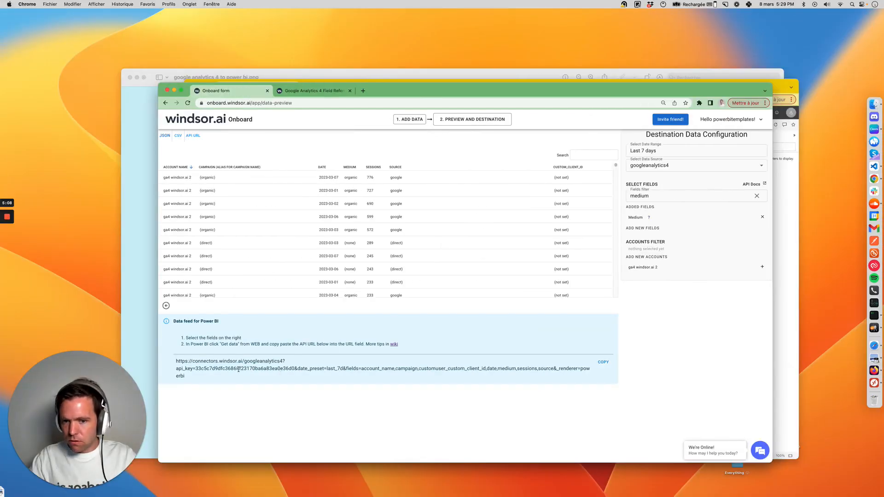
{"action": "left_click_drag", "start_coordinate": [304, 369], "coordinate": [343, 371]}
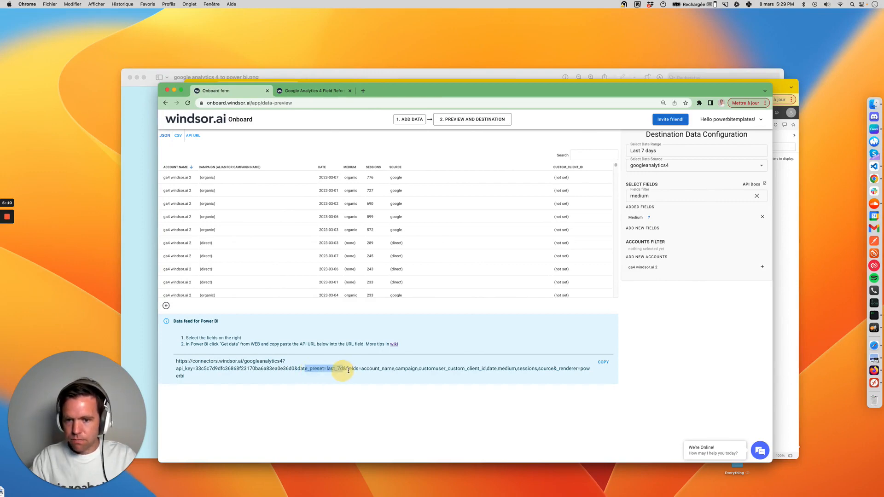
{"action": "left_click", "coordinate": [353, 375]}
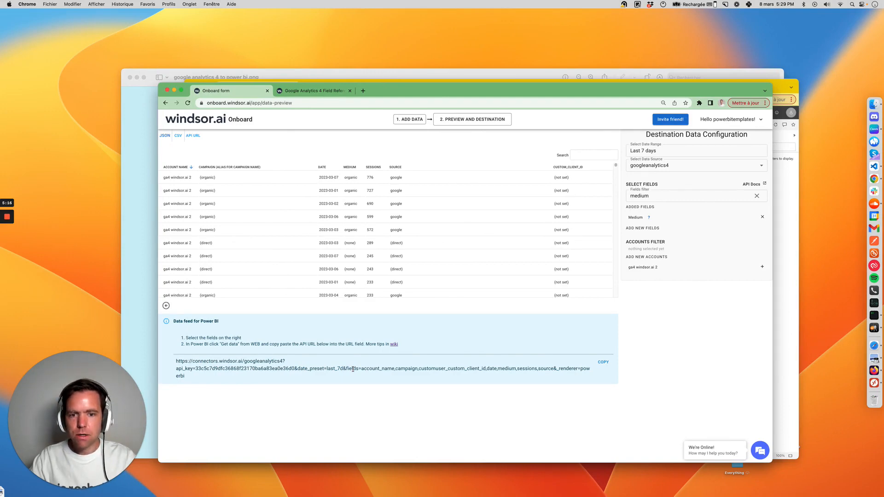
Switch to the Power Query Editor and create a new query parameter named date_range with the Text type
{"action": "key", "text": "ctrl+Right"}
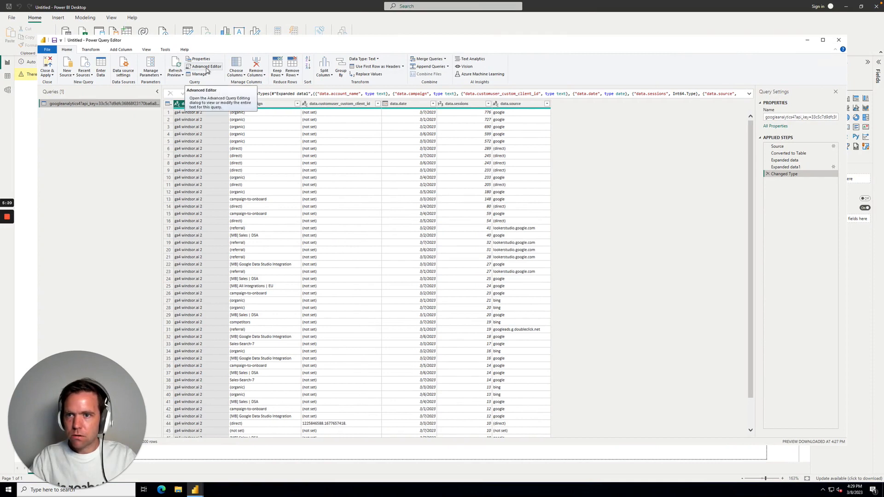
{"action": "left_click", "coordinate": [152, 68]}
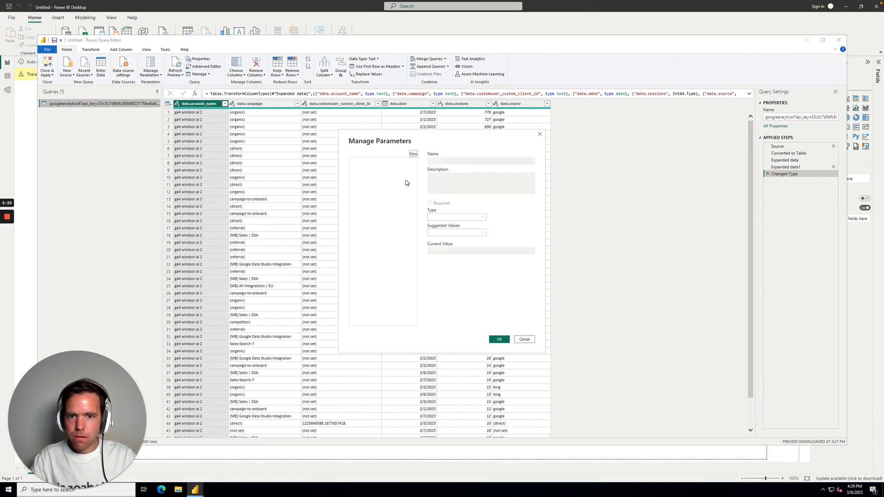
{"action": "left_click", "coordinate": [395, 183]}
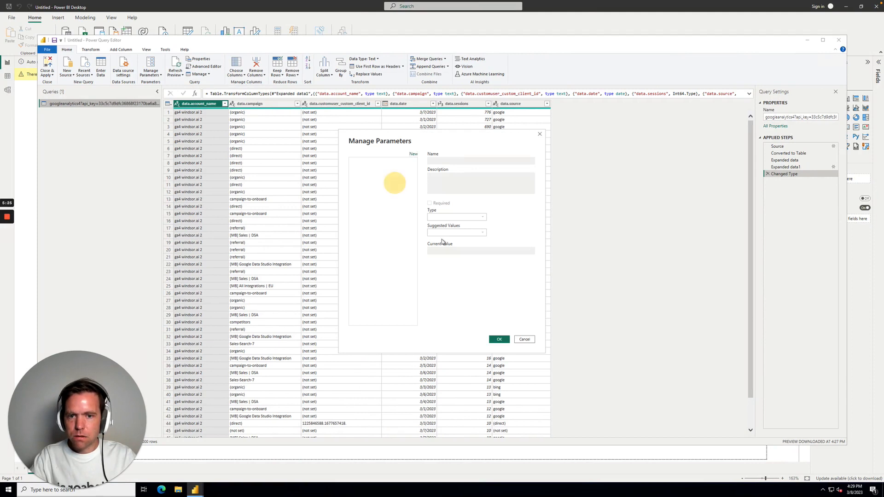
{"action": "left_click", "coordinate": [457, 220]}
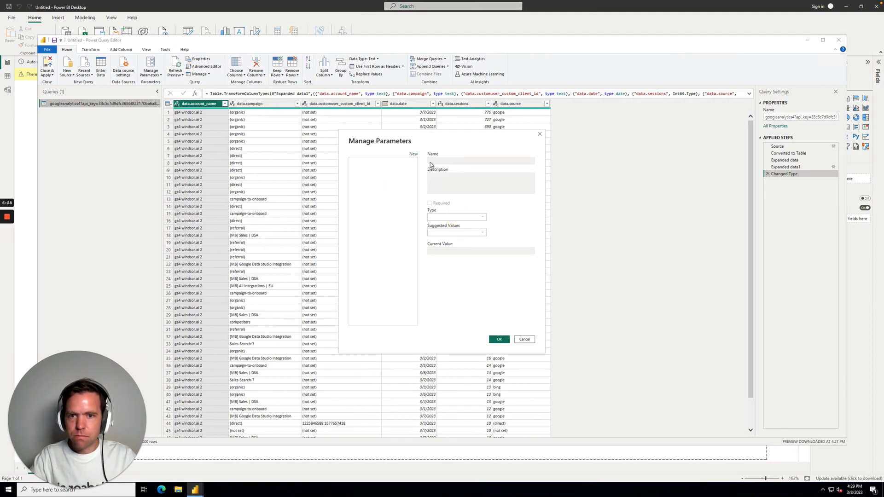
{"action": "left_click", "coordinate": [414, 154]}
{"action": "double_click", "coordinate": [461, 160]}
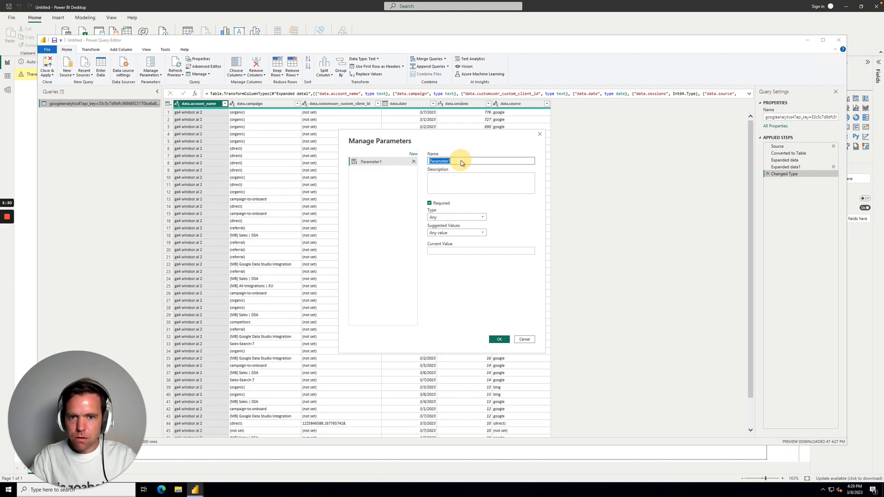
{"action": "type", "text": "date_range"}
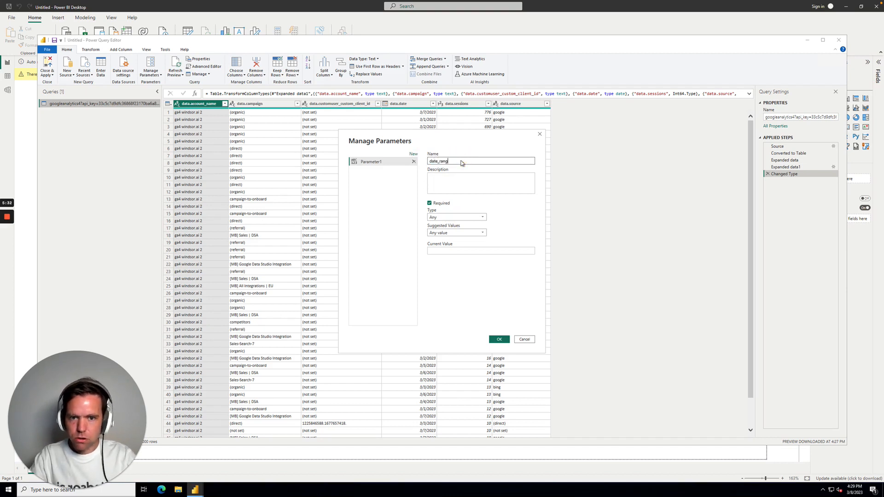
{"action": "left_click", "coordinate": [465, 219]}
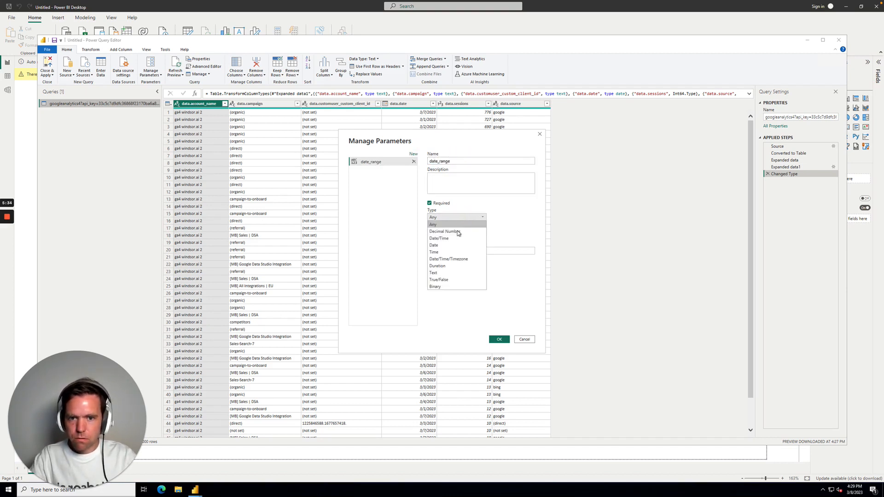
{"action": "left_click", "coordinate": [455, 273]}
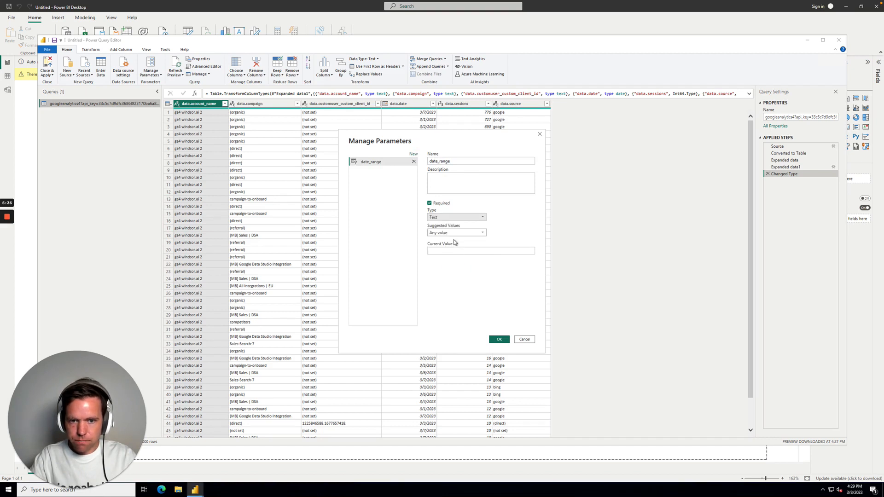
Allow any value for the date_range parameter, set its current value to last_7d and save it
{"action": "left_click", "coordinate": [456, 234]}
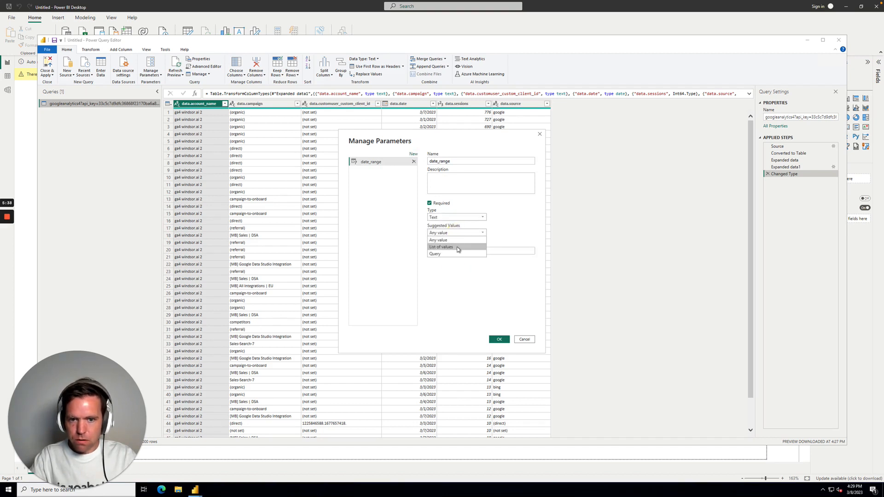
{"action": "left_click", "coordinate": [468, 239]}
{"action": "left_click", "coordinate": [466, 251]}
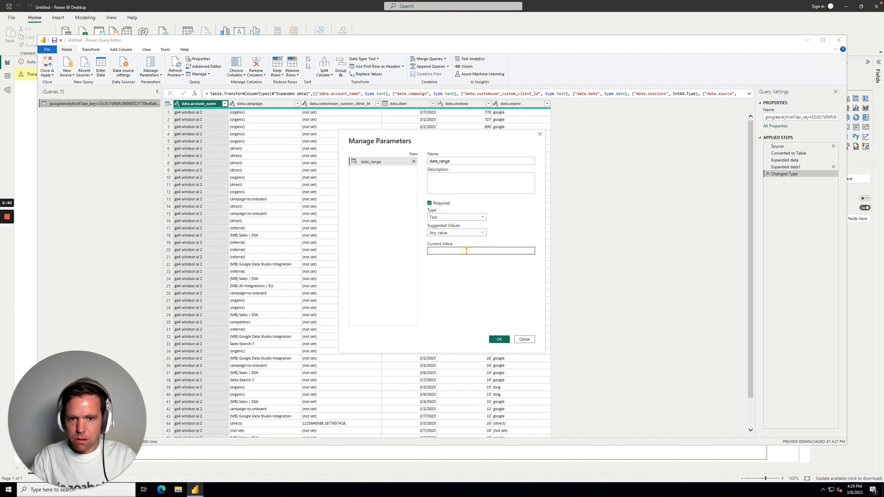
{"action": "type", "text": "last"}
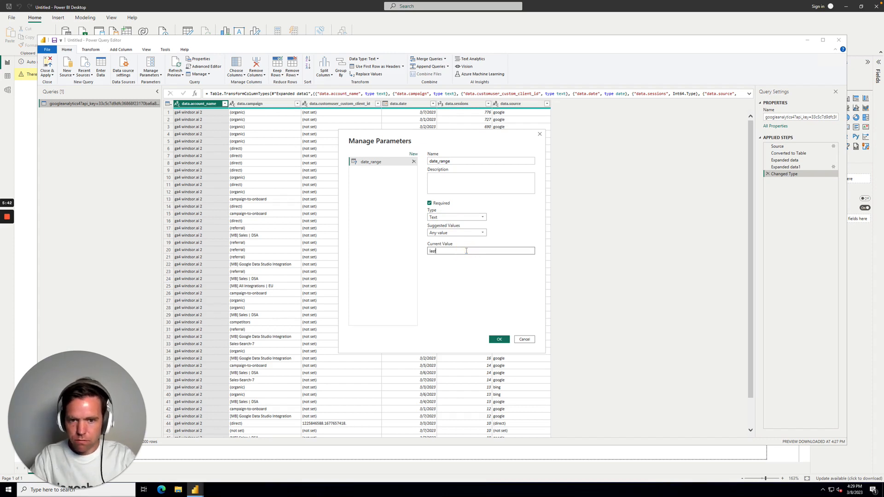
{"action": "type", "text": "_"}
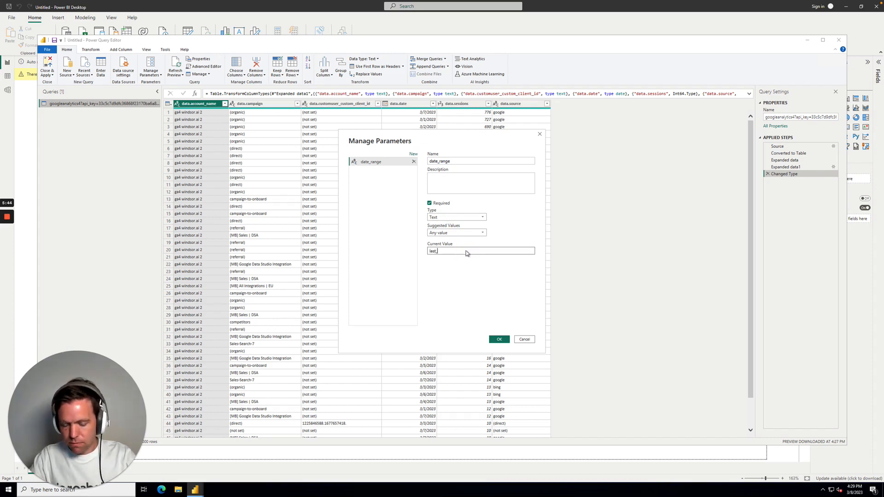
{"action": "type", "text": "7d"}
{"action": "left_click", "coordinate": [497, 340]}
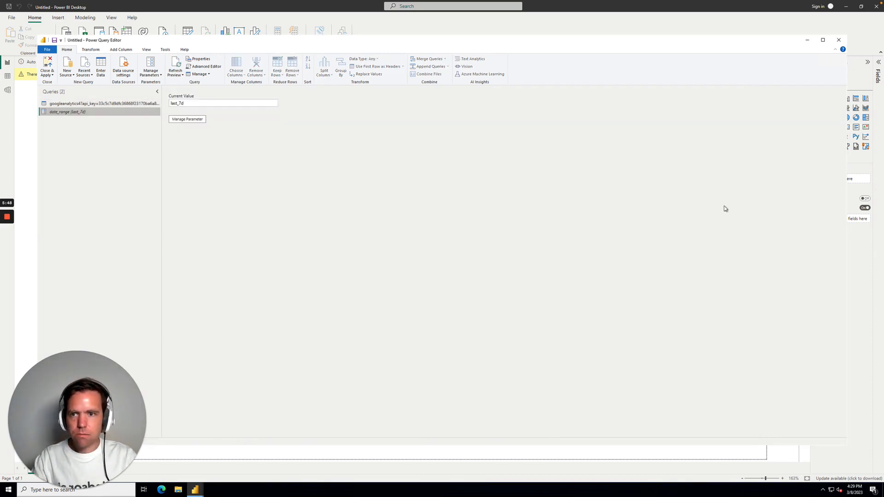
Edit the Google Analytics 4 query's Source step in Advanced mode and cut "&date_preset=last_7d" out of the first URL part
{"action": "left_click", "coordinate": [138, 104]}
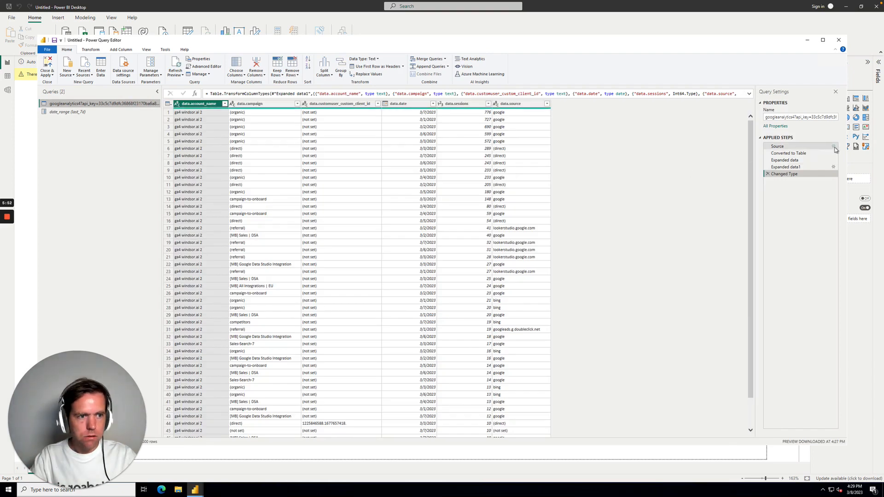
{"action": "left_click", "coordinate": [833, 146]}
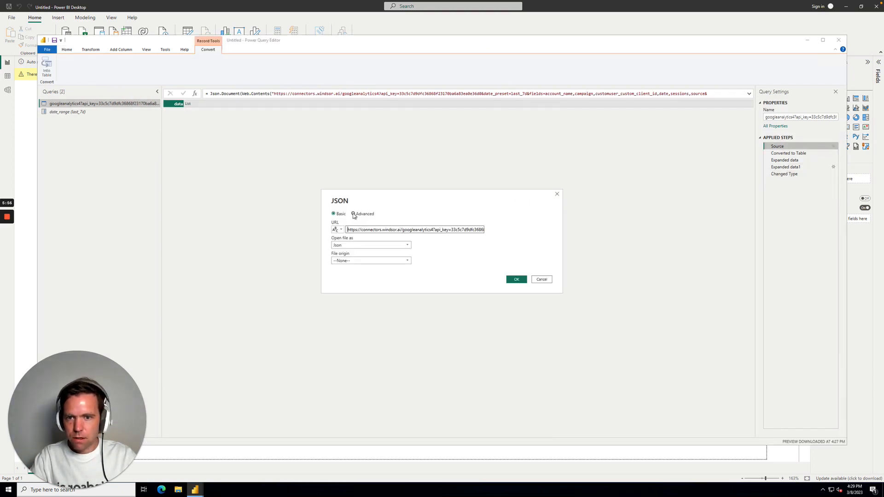
{"action": "left_click", "coordinate": [354, 214]}
{"action": "left_click", "coordinate": [435, 230]}
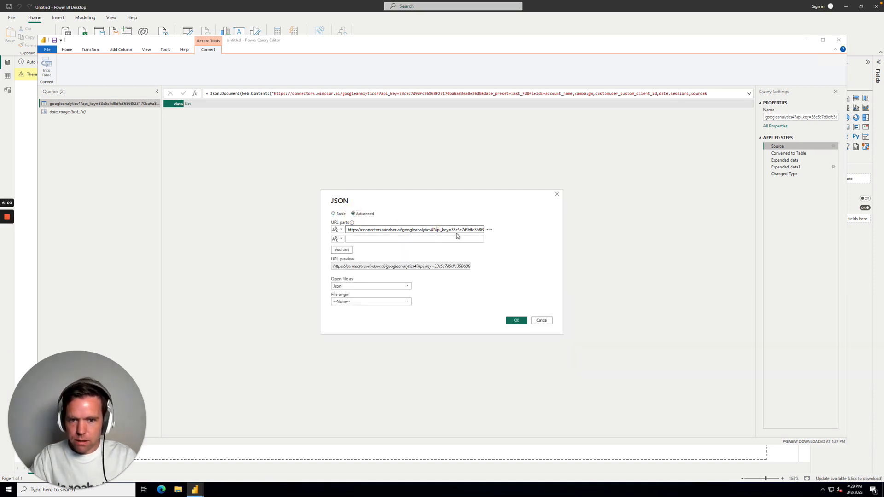
{"action": "key", "text": "Left"}
{"action": "left_click_drag", "start_coordinate": [456, 230], "coordinate": [491, 232]}
{"action": "left_click", "coordinate": [401, 233]}
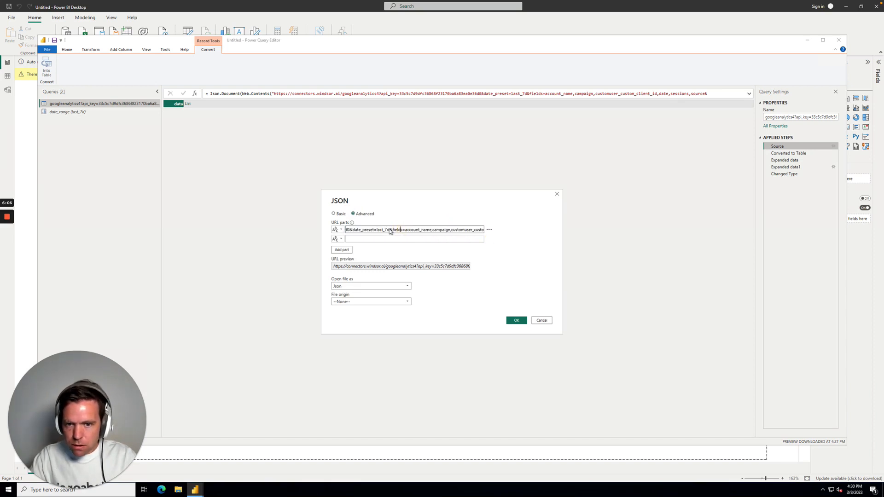
{"action": "left_click", "coordinate": [389, 230]}
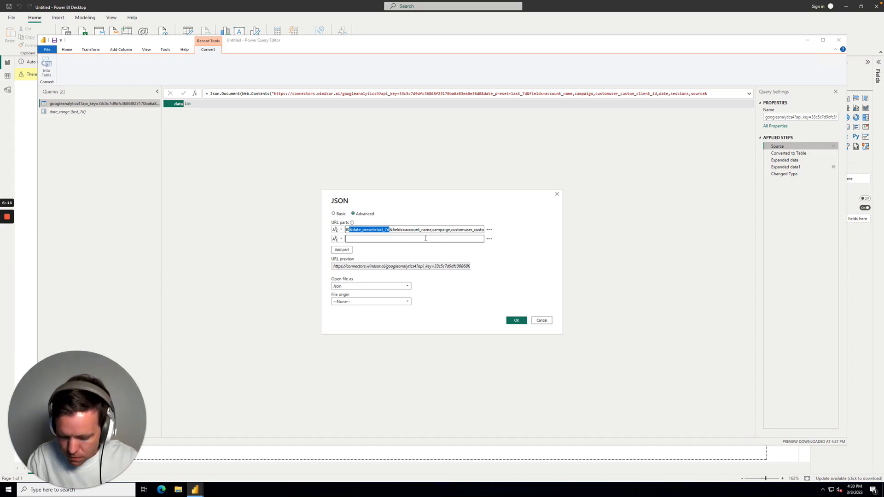
{"action": "key", "text": "BackSpace"}
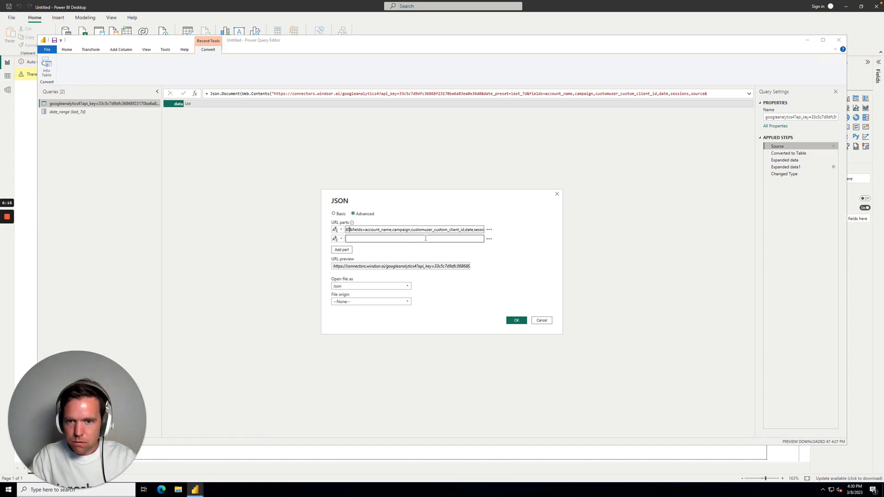
Make "&date_preset=" the second URL part, add the date_range parameter as the third part and apply the source settings
{"action": "left_click", "coordinate": [426, 239]}
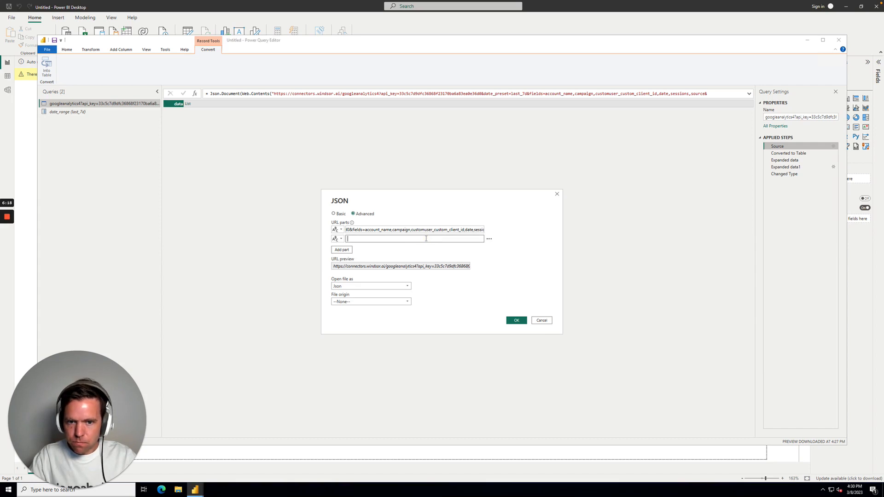
{"action": "type", "text": "&date_preset=last_7d"}
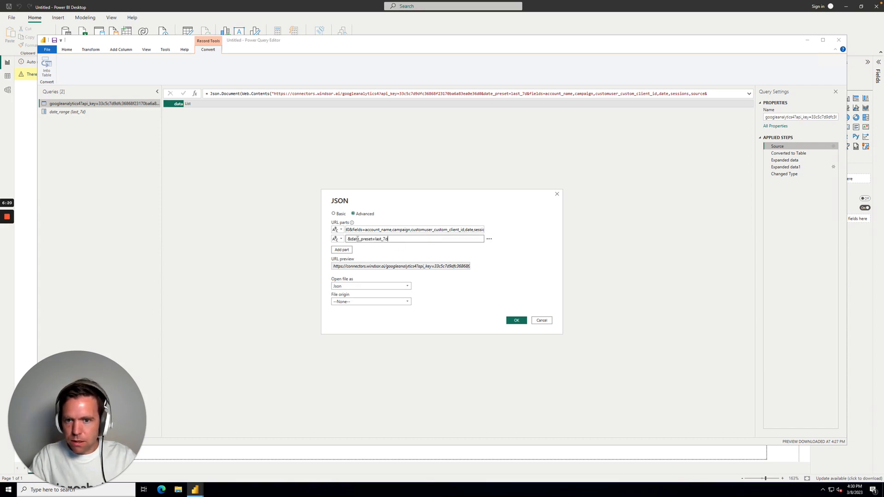
{"action": "left_click", "coordinate": [350, 249]}
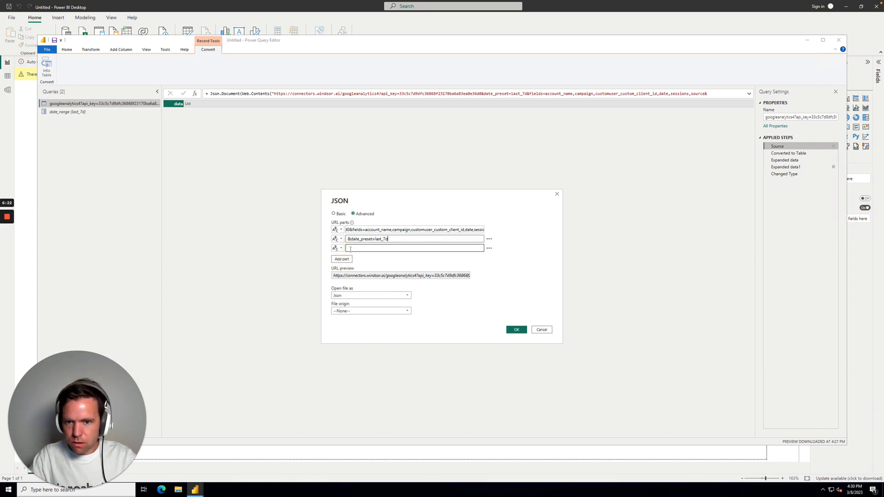
{"action": "left_click", "coordinate": [337, 249]}
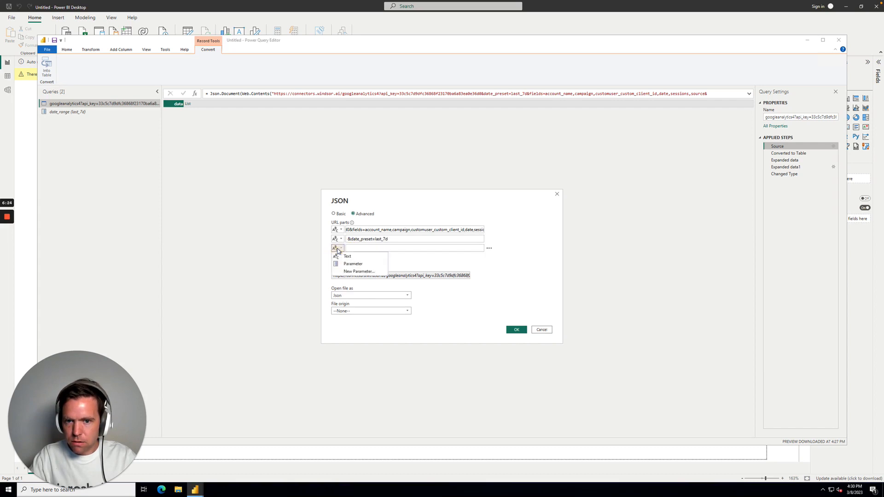
{"action": "left_click", "coordinate": [353, 263]}
{"action": "left_click_drag", "start_coordinate": [390, 239], "coordinate": [376, 240]}
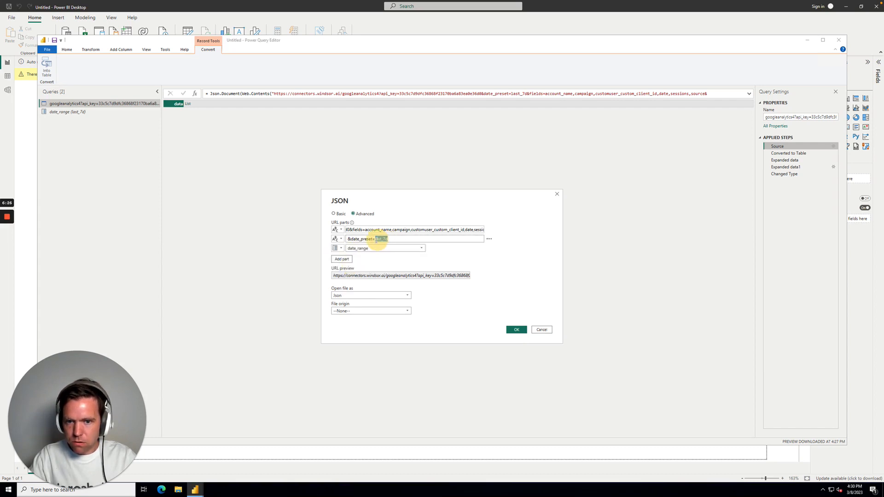
{"action": "key", "text": "BackSpace"}
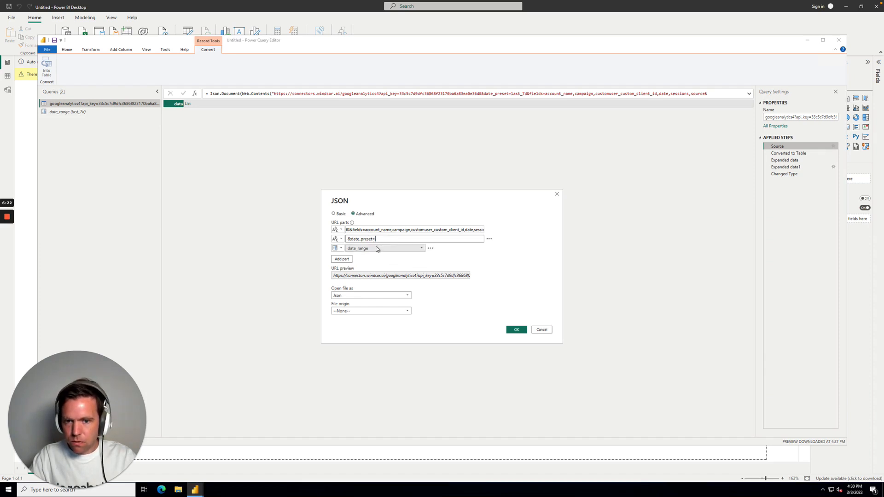
{"action": "left_click", "coordinate": [512, 330]}
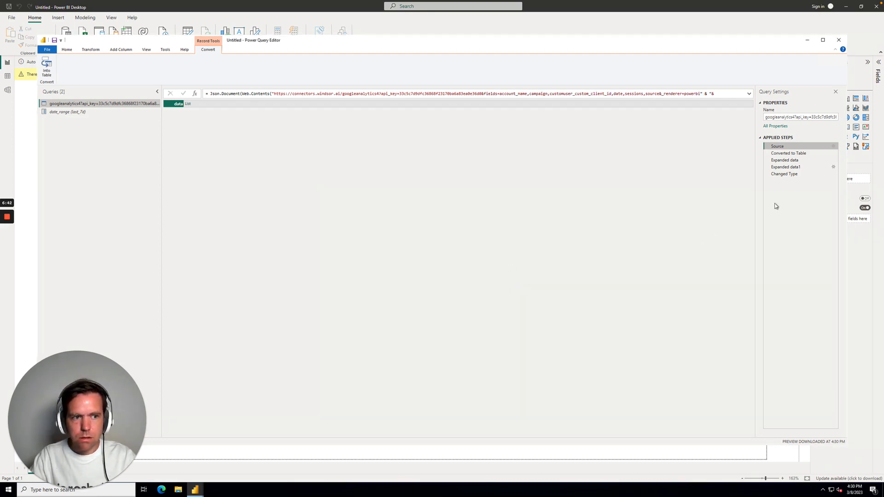
Preview the query's Changed Type step and load the query changes into the report
{"action": "left_click", "coordinate": [785, 174]}
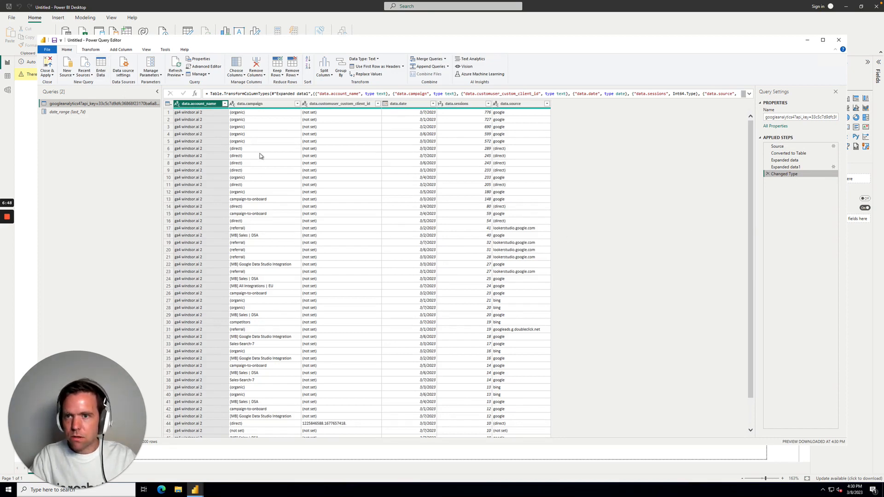
{"action": "left_click", "coordinate": [47, 65]}
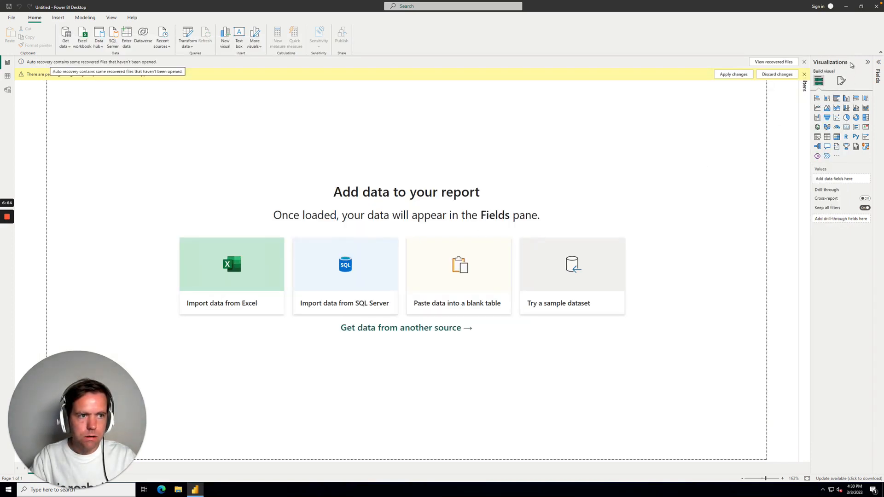
{"action": "left_click", "coordinate": [879, 63]}
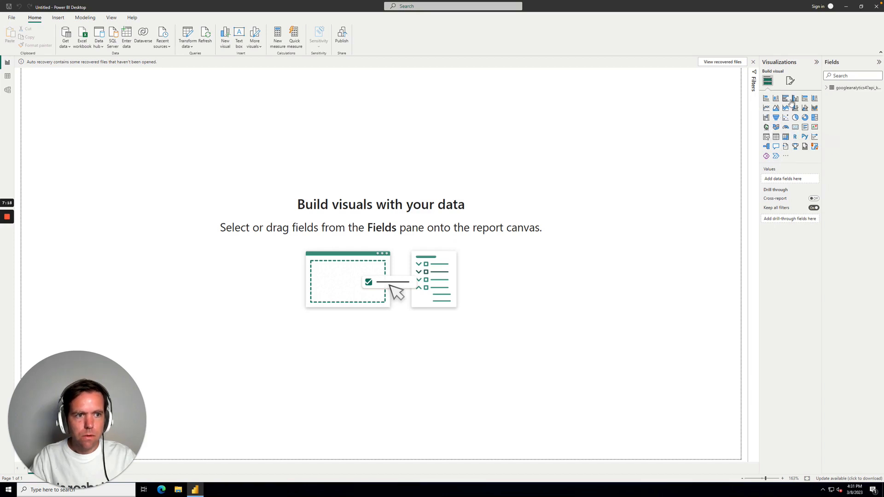
Add a table visual to the report canvas and enlarge it to about twice its width
{"action": "left_click_drag", "start_coordinate": [776, 137], "coordinate": [508, 159]}
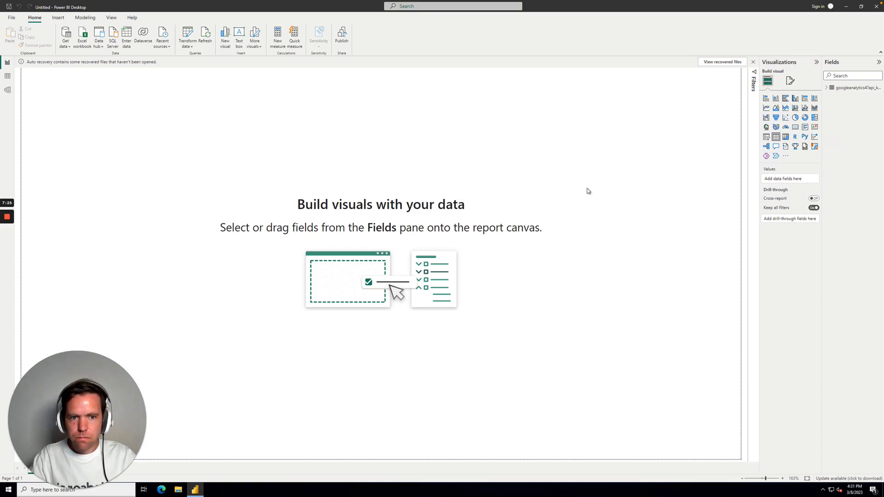
{"action": "left_click", "coordinate": [775, 138]}
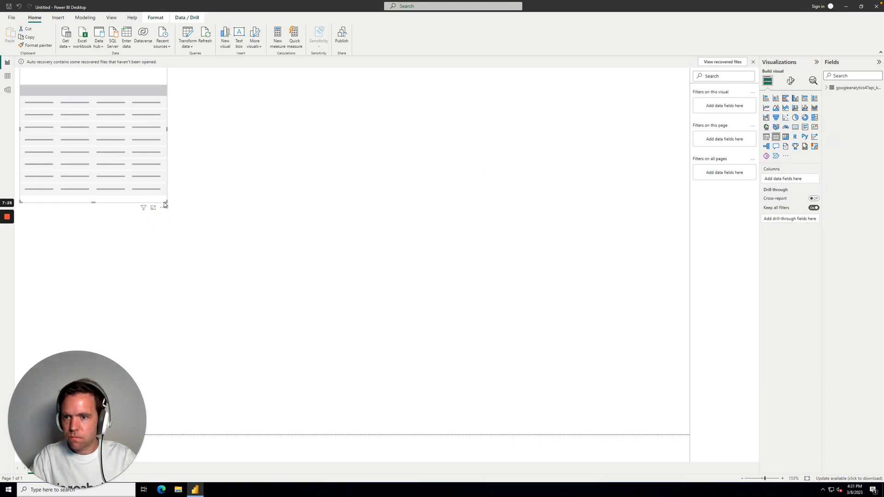
{"action": "left_click_drag", "start_coordinate": [165, 204], "coordinate": [317, 249]}
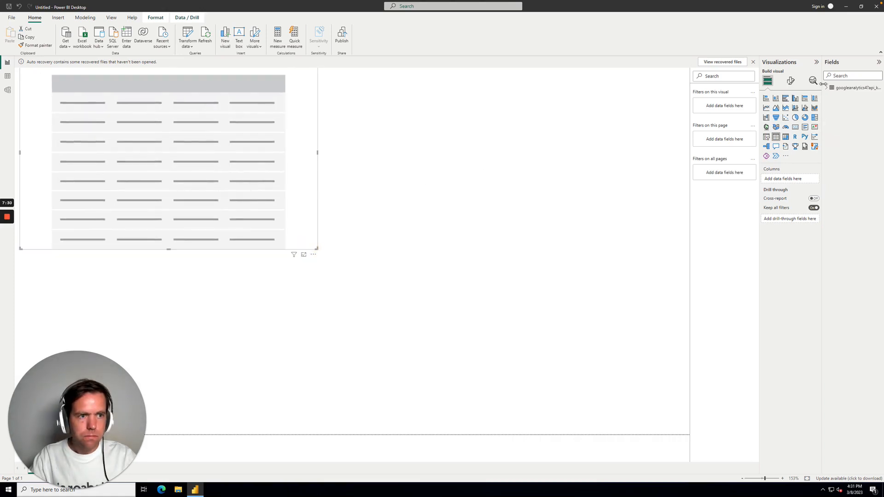
Add data.date from the Google Analytics 4 query as the table's first column, using plain dates instead of the date hierarchy
{"action": "left_click", "coordinate": [827, 88]}
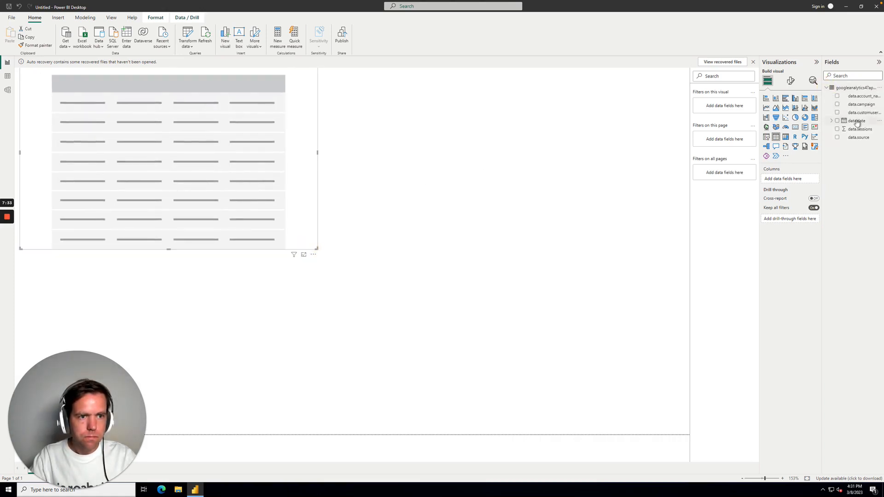
{"action": "left_click_drag", "start_coordinate": [856, 122], "coordinate": [782, 181]}
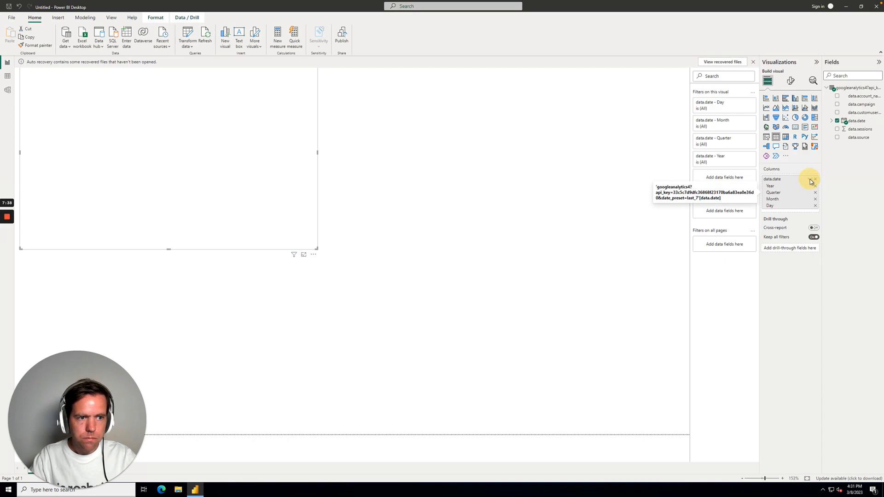
{"action": "left_click", "coordinate": [810, 179]}
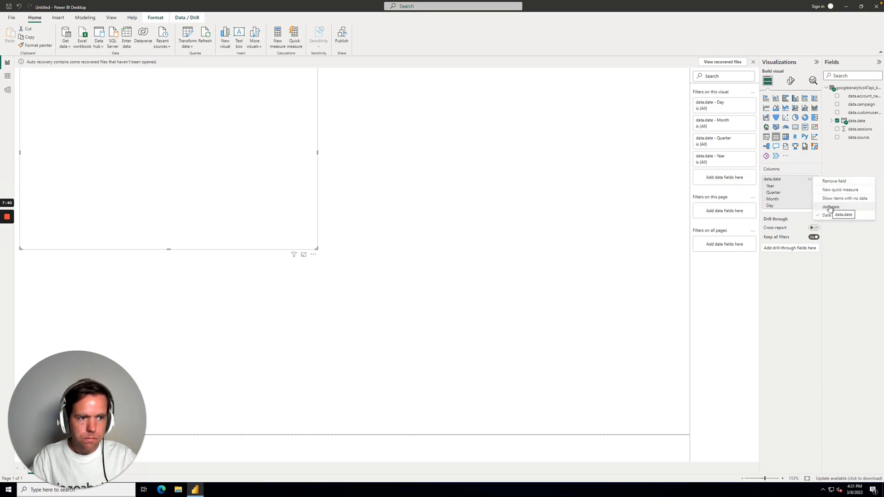
{"action": "left_click", "coordinate": [830, 207]}
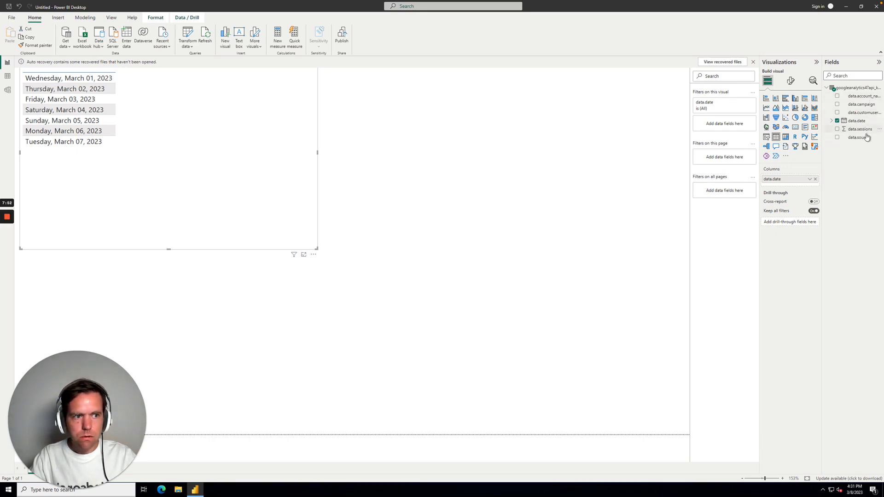
Add data.source as the table's second column and enlarge the visual to about twice its width to review the rows
{"action": "left_click_drag", "start_coordinate": [864, 139], "coordinate": [789, 184]}
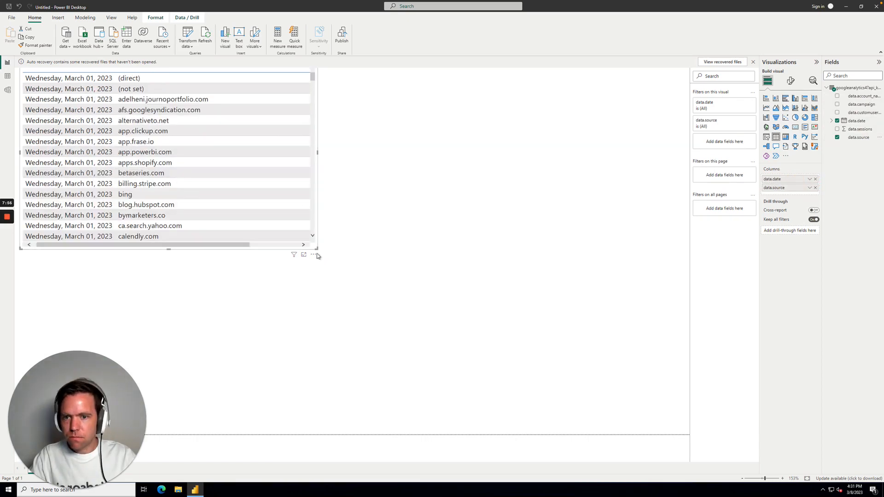
{"action": "left_click_drag", "start_coordinate": [345, 263], "coordinate": [630, 377]}
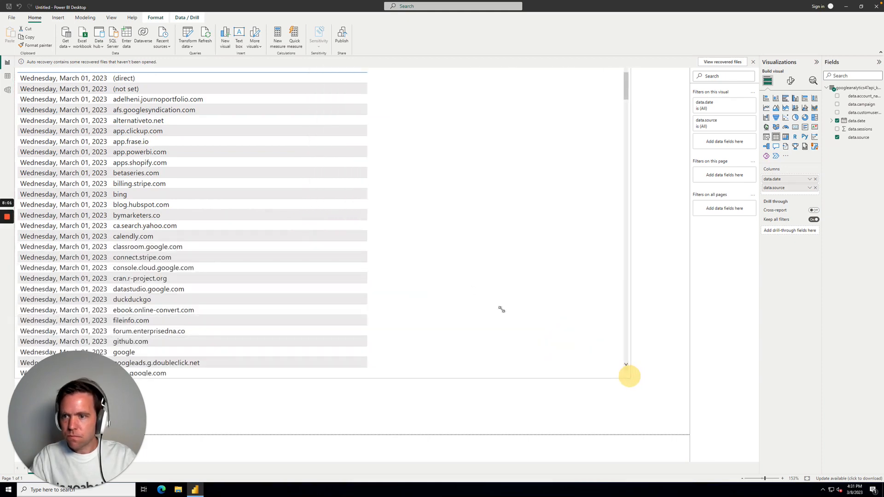
{"action": "scroll", "coordinate": [387, 240], "scroll_direction": "down", "scroll_amount": 20}
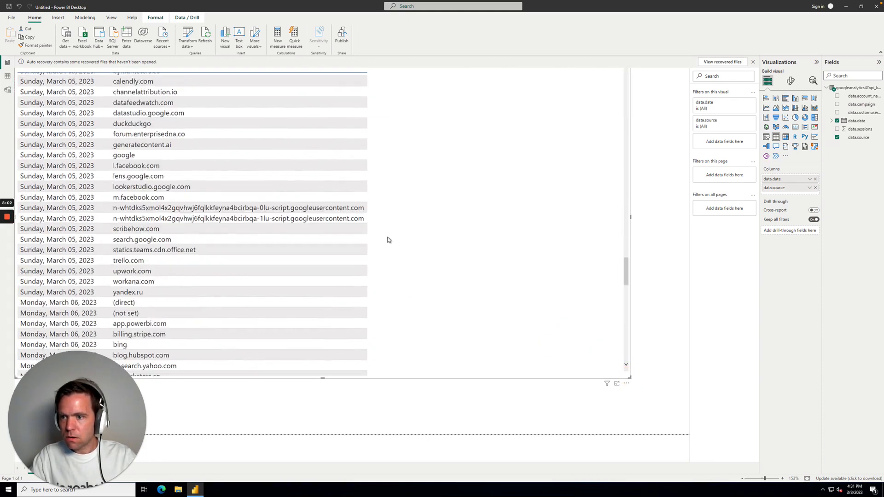
{"action": "scroll", "coordinate": [387, 240], "scroll_direction": "up", "scroll_amount": 20}
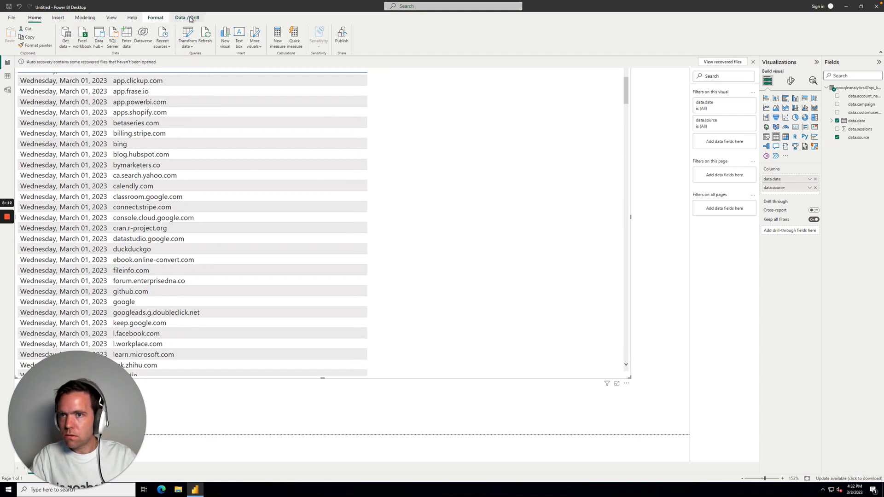
Set the date_range parameter to last_14d and apply the pending query changes to the report
{"action": "left_click", "coordinate": [188, 46]}
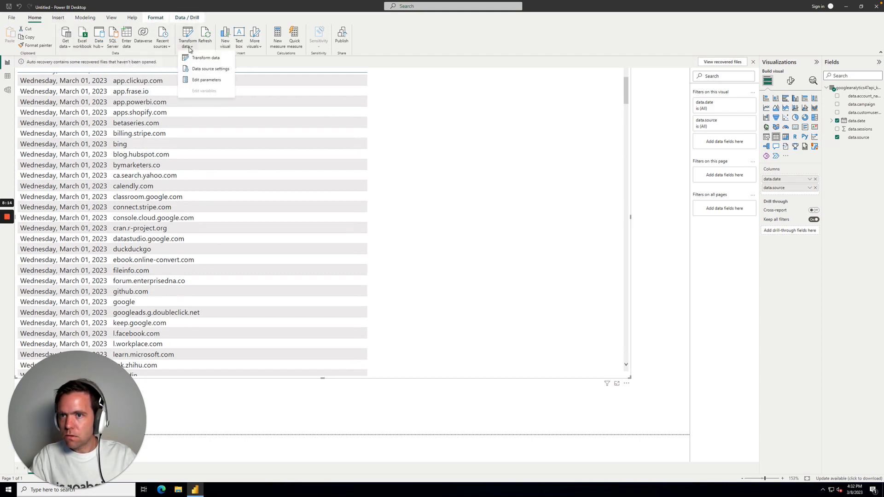
{"action": "left_click", "coordinate": [201, 80]}
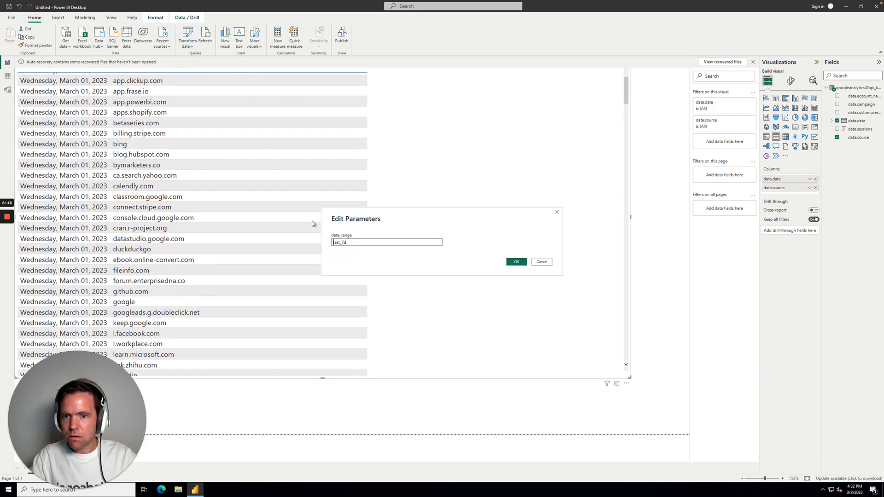
{"action": "left_click", "coordinate": [342, 242]}
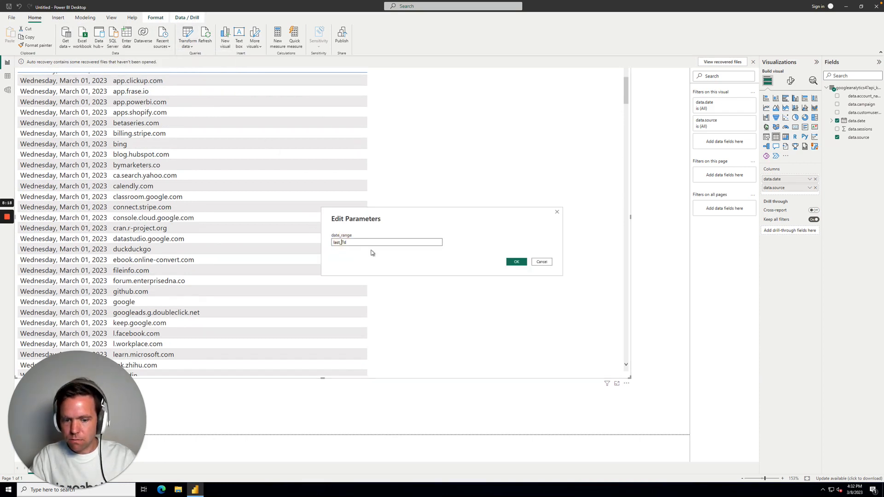
{"action": "type", "text": "14"}
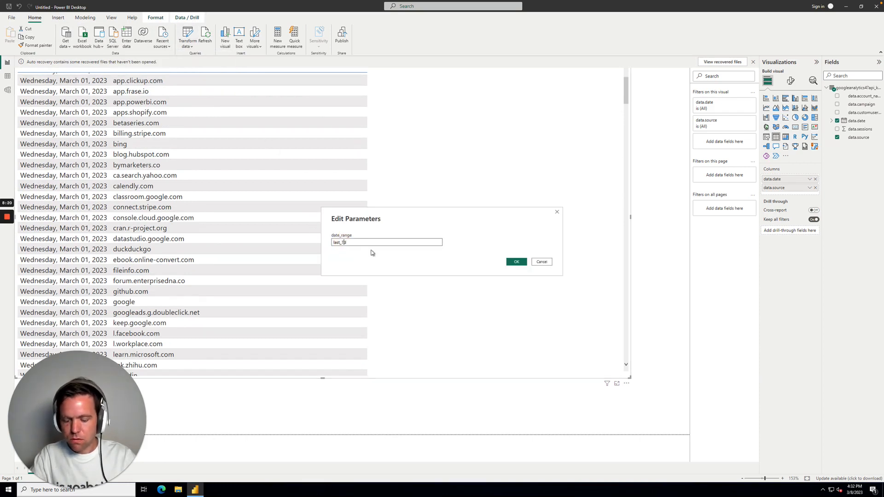
{"action": "left_click", "coordinate": [509, 263]}
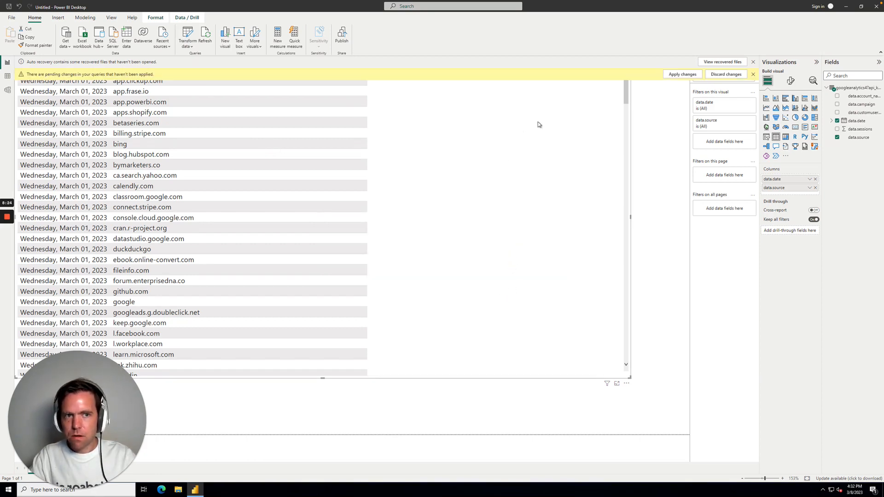
{"action": "left_click", "coordinate": [682, 74]}
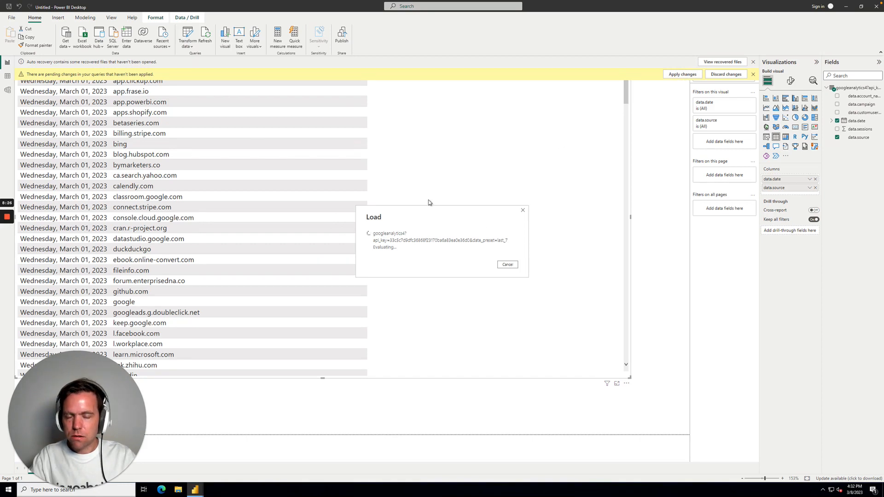